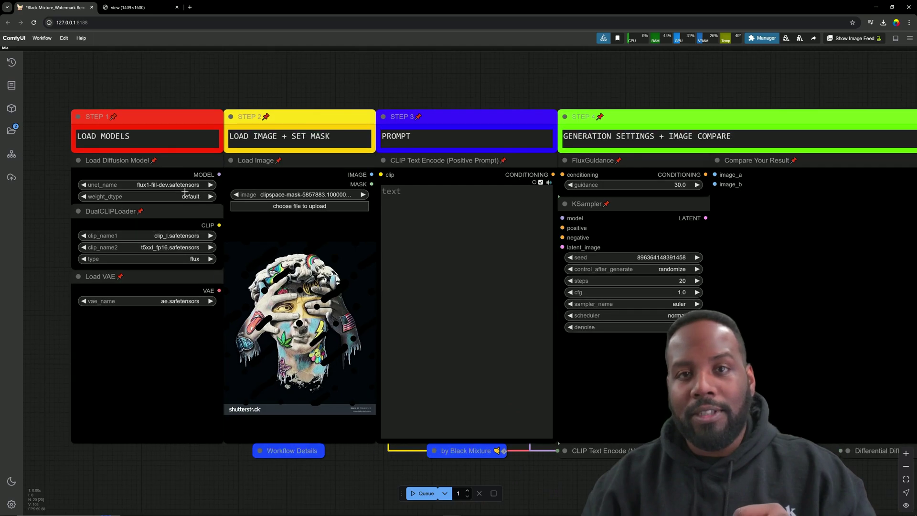
pyautogui.moveTo(29, 102); pyautogui.dragTo(260, 128)
pyautogui.scroll(2, 261, 129)
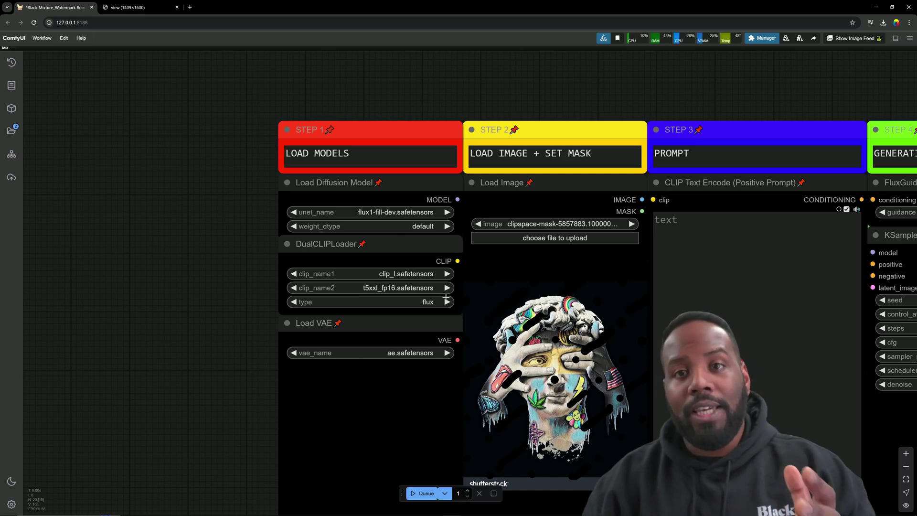
pyautogui.moveTo(446, 297); pyautogui.dragTo(267, 265)
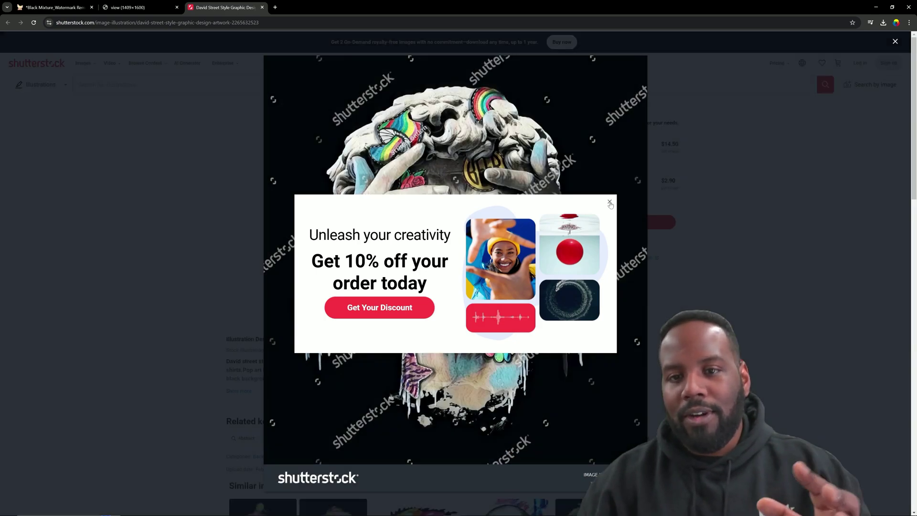
# Step: Dismiss the discount offer covering the Shutterstock source image and return to the ComfyUI workflow
pyautogui.click(609, 203)
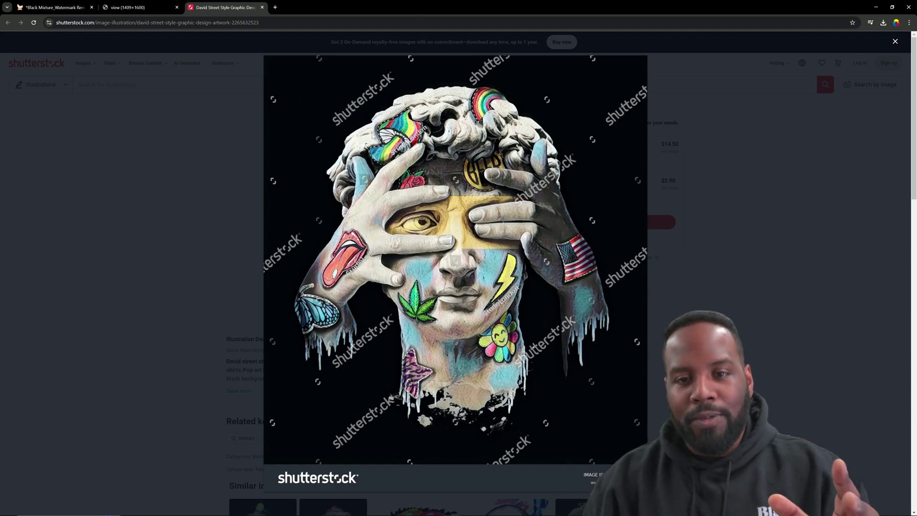
pyautogui.click(52, 8)
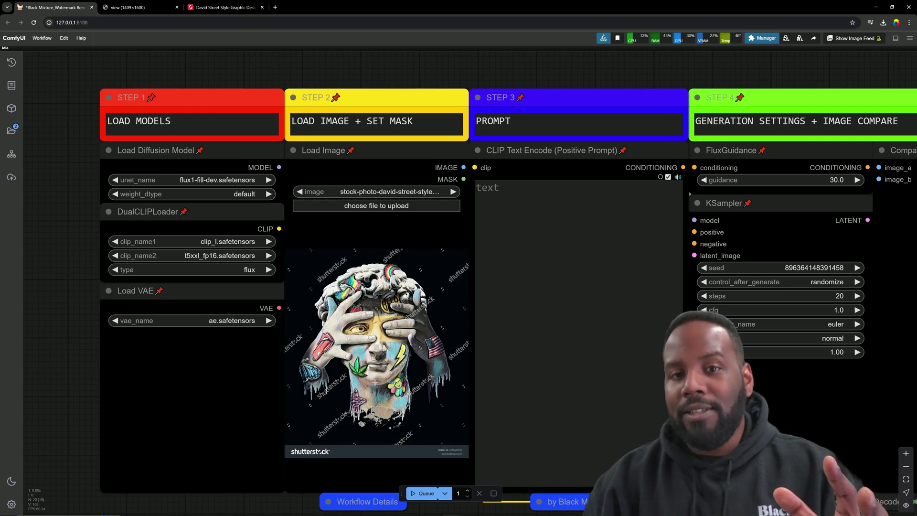
# Step: Open the stock photo from the Load Image node in the MaskEditor
pyautogui.scroll(2, 372, 376)
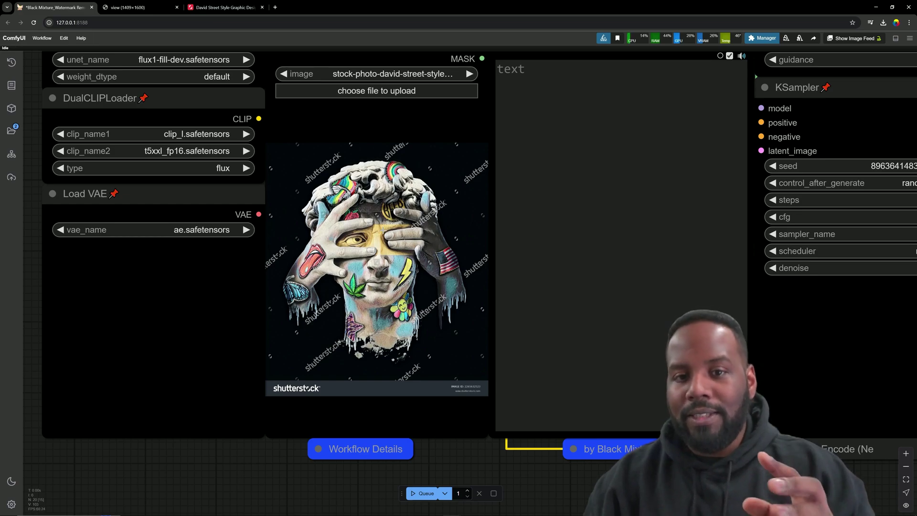
pyautogui.rightClick(403, 198)
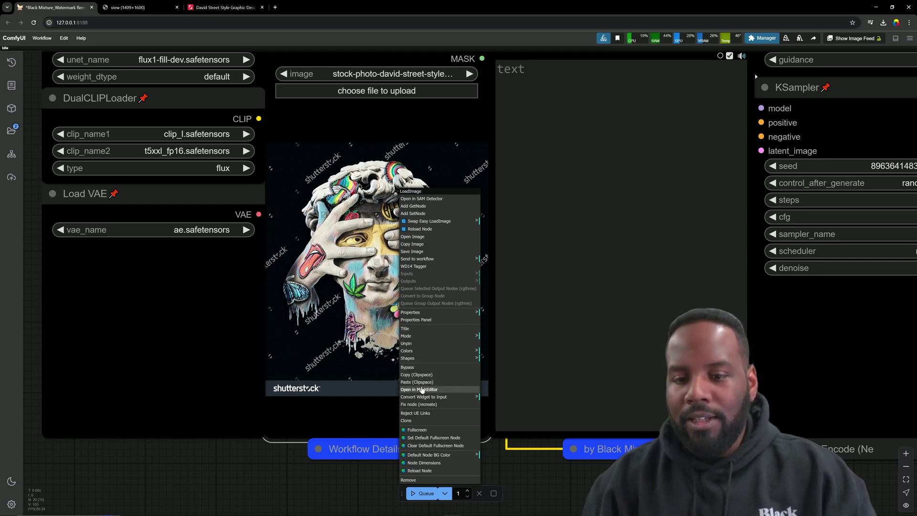
pyautogui.click(420, 389)
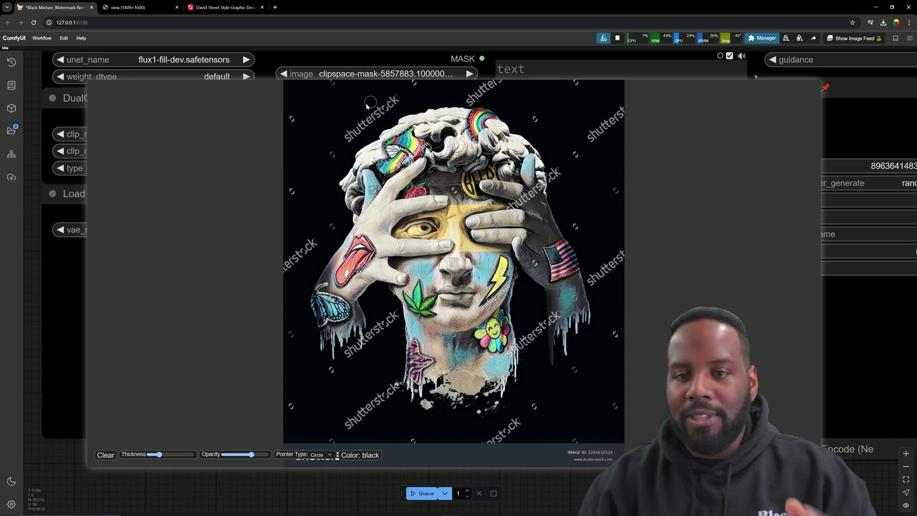
pyautogui.moveTo(346, 142)
pyautogui.mouseDown()
pyautogui.moveTo(388, 102)
pyautogui.moveTo(348, 130)
pyautogui.moveTo(388, 104)
pyautogui.mouseUp()
pyautogui.moveTo(397, 143); pyautogui.dragTo(444, 176)
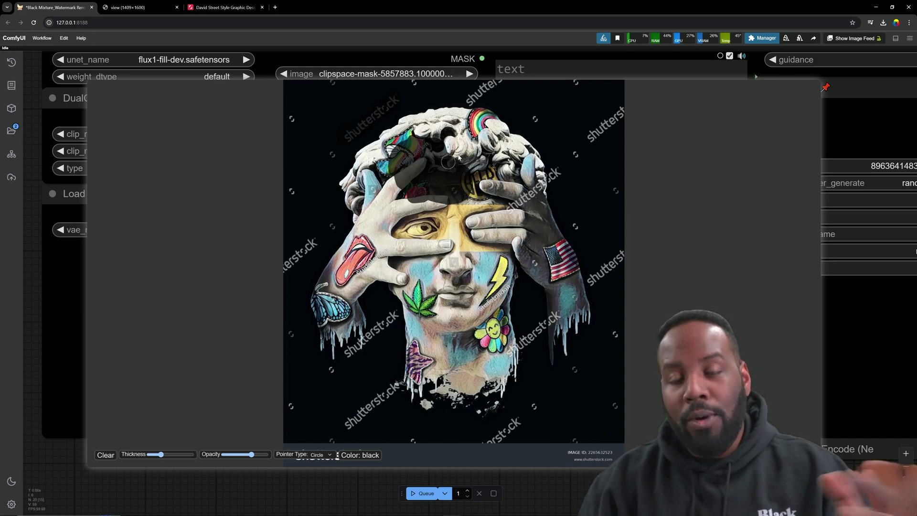
pyautogui.moveTo(411, 203)
pyautogui.mouseDown()
pyautogui.moveTo(471, 172)
pyautogui.moveTo(456, 184)
pyautogui.mouseUp()
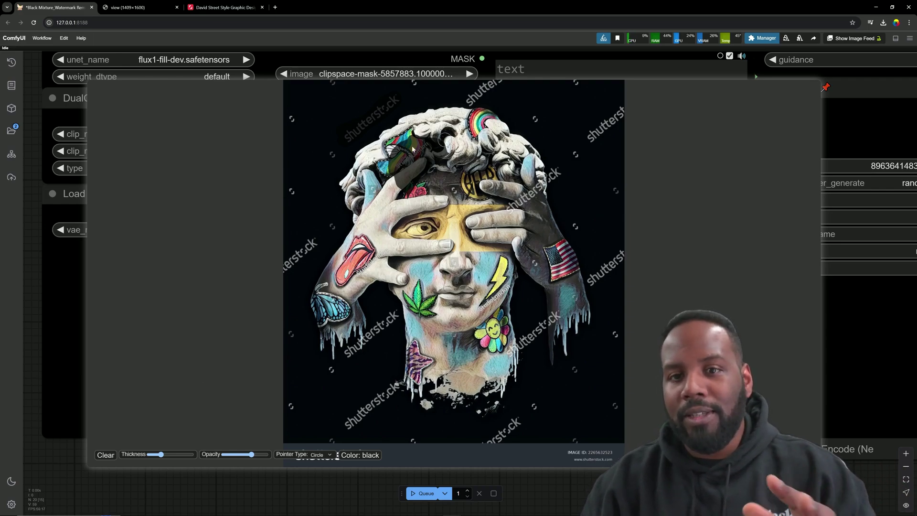
pyautogui.click(106, 455)
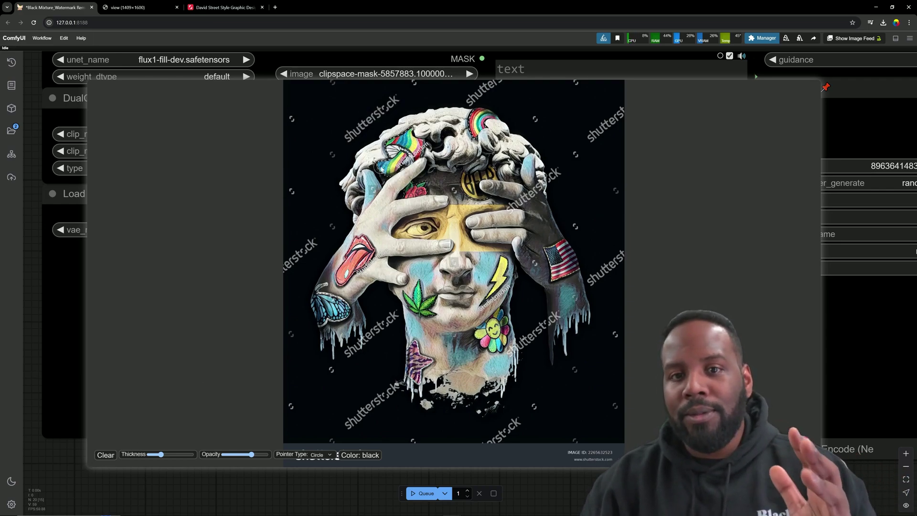
# Step: Paint a mask over the diagonal Shutterstock text and small logo marks across the statue image, and save it to the Load Image node
pyautogui.moveTo(337, 146); pyautogui.dragTo(414, 84)
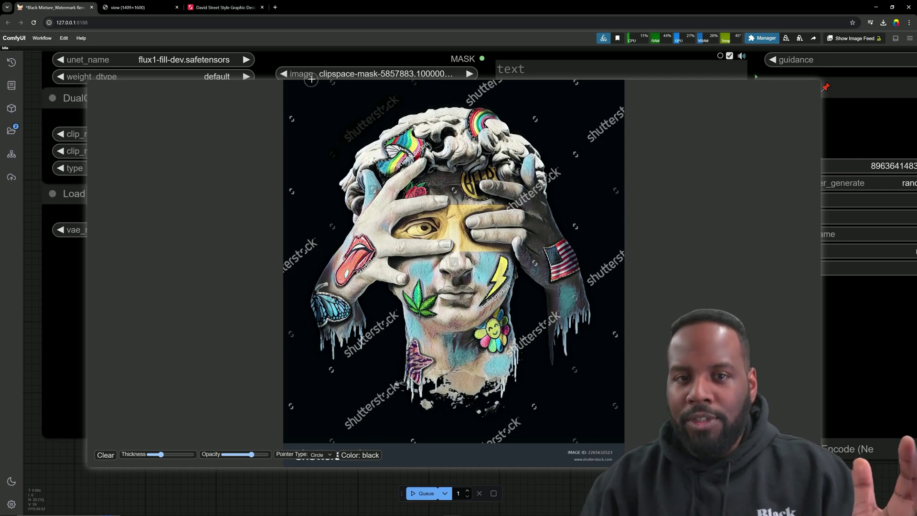
pyautogui.scroll(1, 411, 125)
pyautogui.moveTo(400, 168); pyautogui.dragTo(430, 144)
pyautogui.click(375, 190)
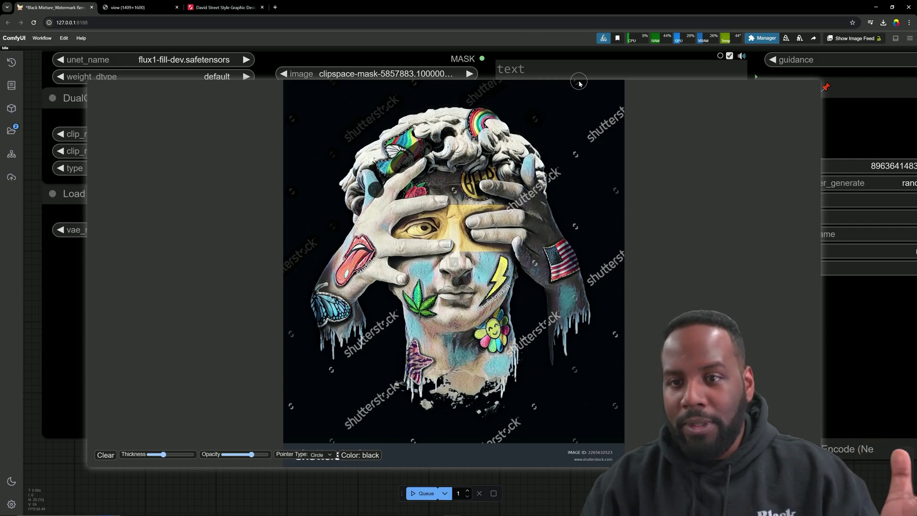
pyautogui.moveTo(554, 172)
pyautogui.mouseDown()
pyautogui.moveTo(402, 249)
pyautogui.moveTo(377, 406)
pyautogui.mouseUp()
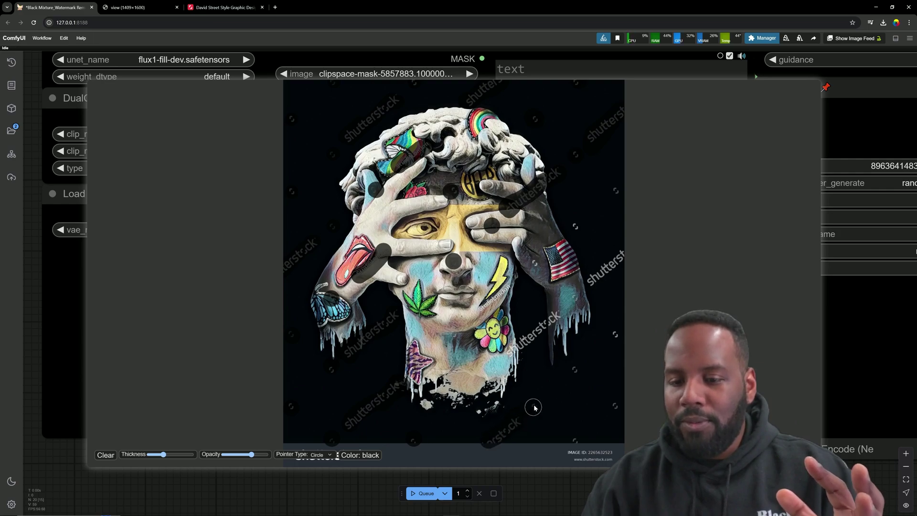
pyautogui.moveTo(520, 345)
pyautogui.mouseDown()
pyautogui.moveTo(559, 317)
pyautogui.moveTo(519, 344)
pyautogui.moveTo(476, 318)
pyautogui.moveTo(505, 265)
pyautogui.moveTo(519, 306)
pyautogui.moveTo(486, 324)
pyautogui.mouseUp()
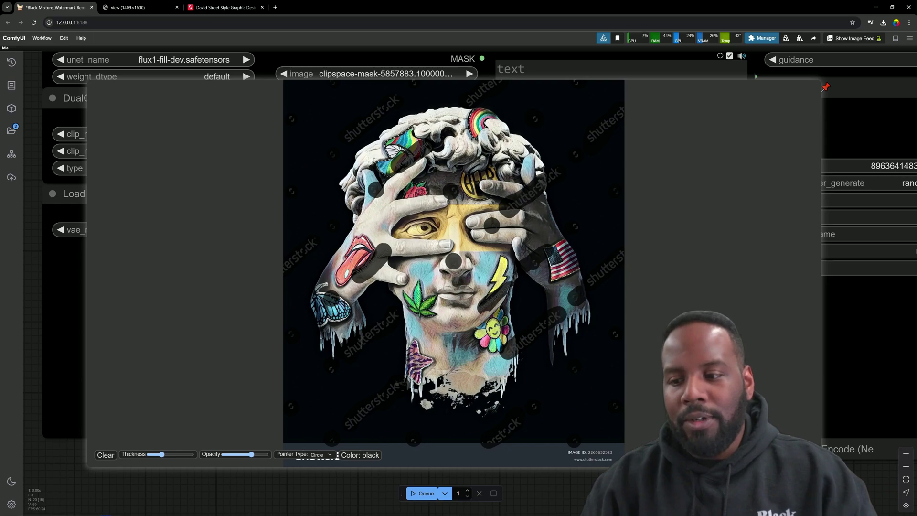
pyautogui.click(802, 454)
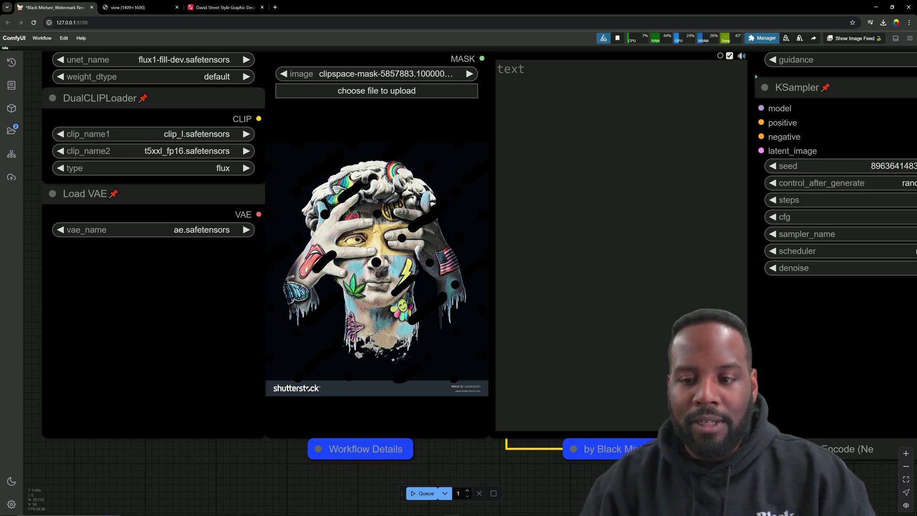
# Step: Examine the positive prompt, FluxGuidance and KSampler settings, and the compare and save image nodes
pyautogui.scroll(-2, 456, 103)
pyautogui.click(329, 198)
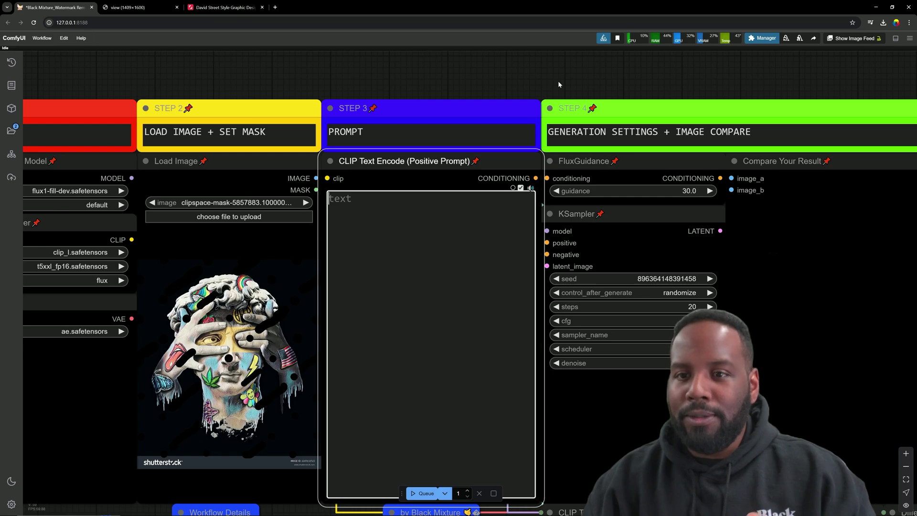
pyautogui.scroll(-1, 557, 82)
pyautogui.moveTo(558, 81); pyautogui.dragTo(488, 84)
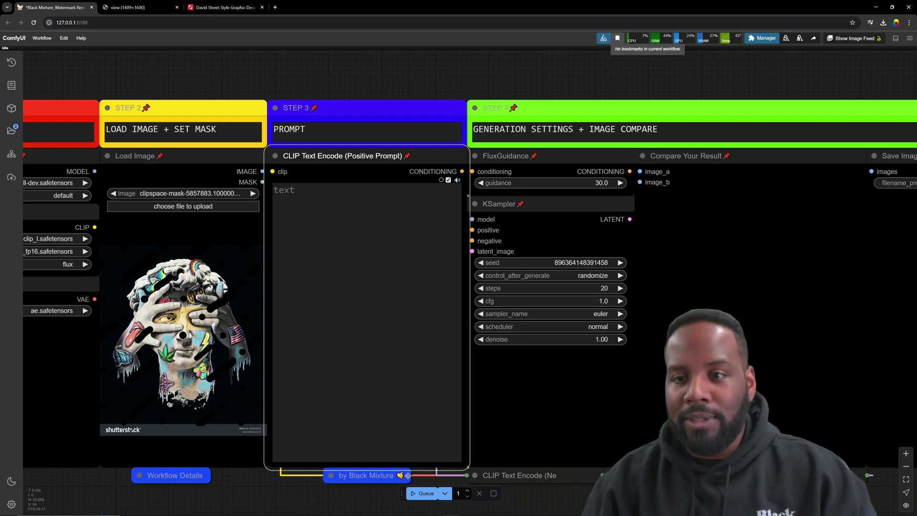
pyautogui.moveTo(564, 75); pyautogui.dragTo(322, 76)
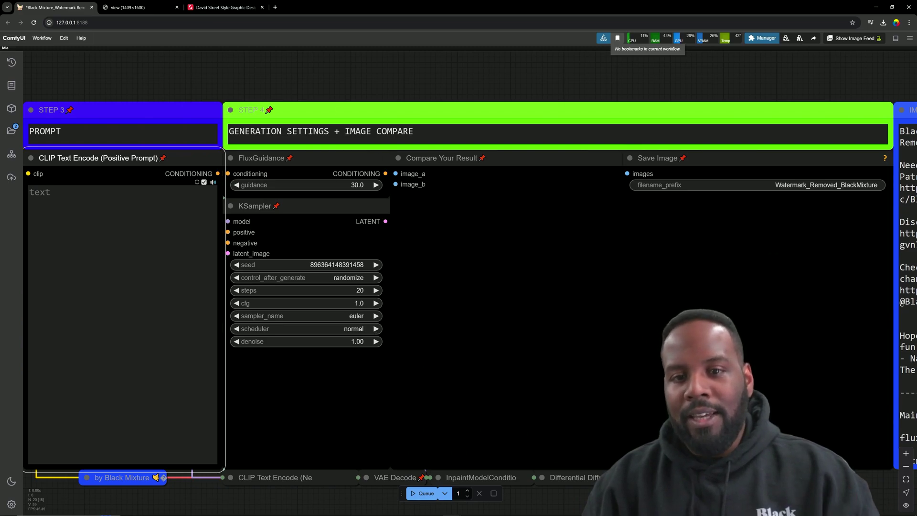
pyautogui.scroll(-1, 514, 325)
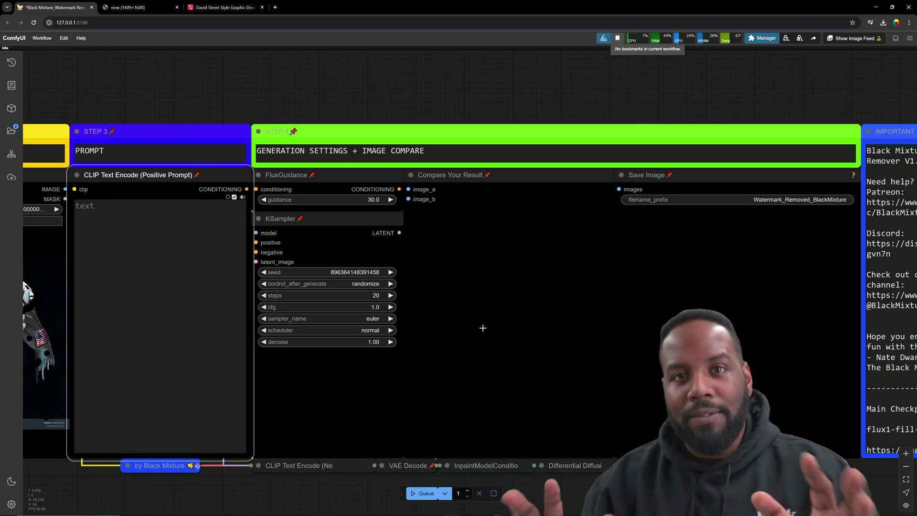
pyautogui.scroll(-3, 377, 131)
pyautogui.moveTo(377, 131); pyautogui.dragTo(413, 151)
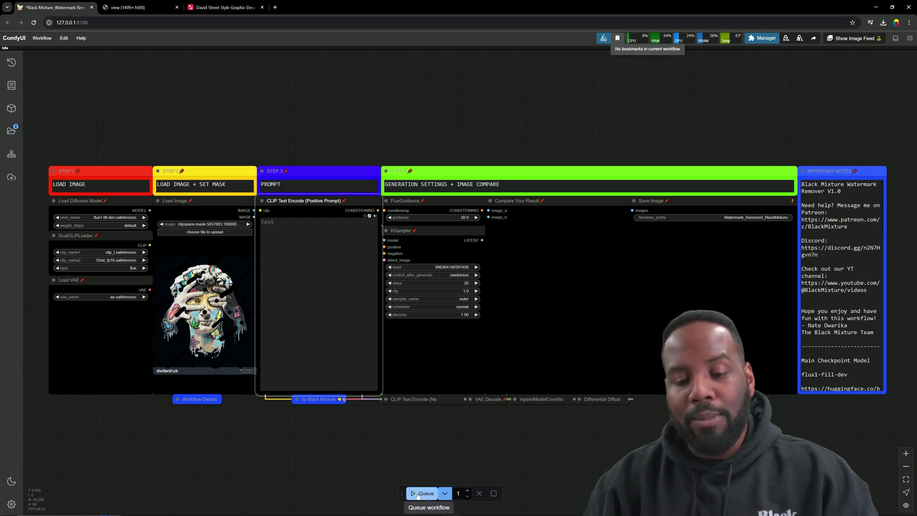
# Step: Dock the floating queue controls in the main menu bar
pyautogui.moveTo(399, 493); pyautogui.dragTo(594, 42)
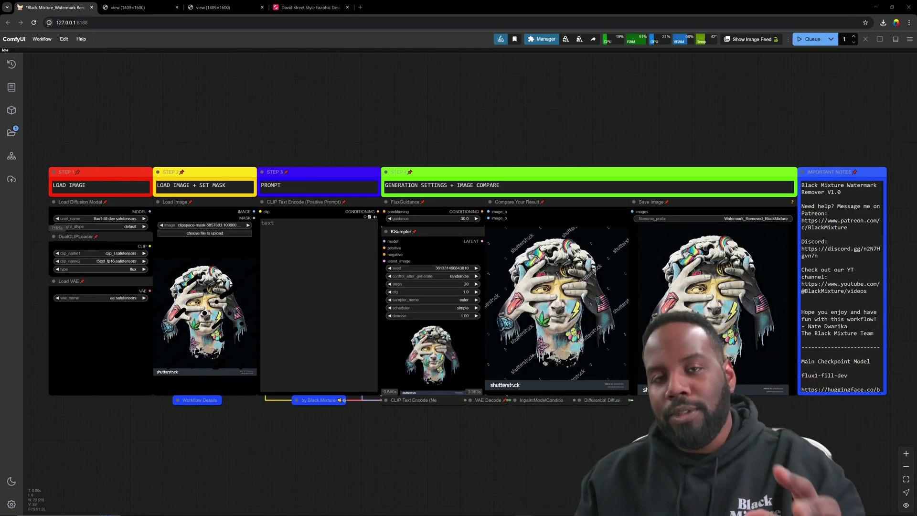
# Step: Inspect the generated image in the Save Image node up close for watermark traces and preserved detail
pyautogui.scroll(5, 714, 393)
pyautogui.moveTo(694, 295); pyautogui.dragTo(452, 345)
pyautogui.scroll(1, 634, 347)
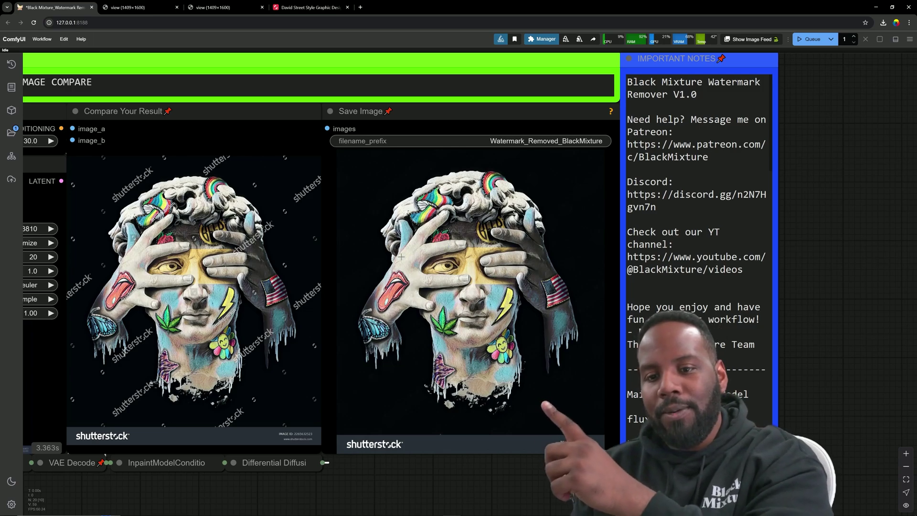
pyautogui.scroll(2, 454, 301)
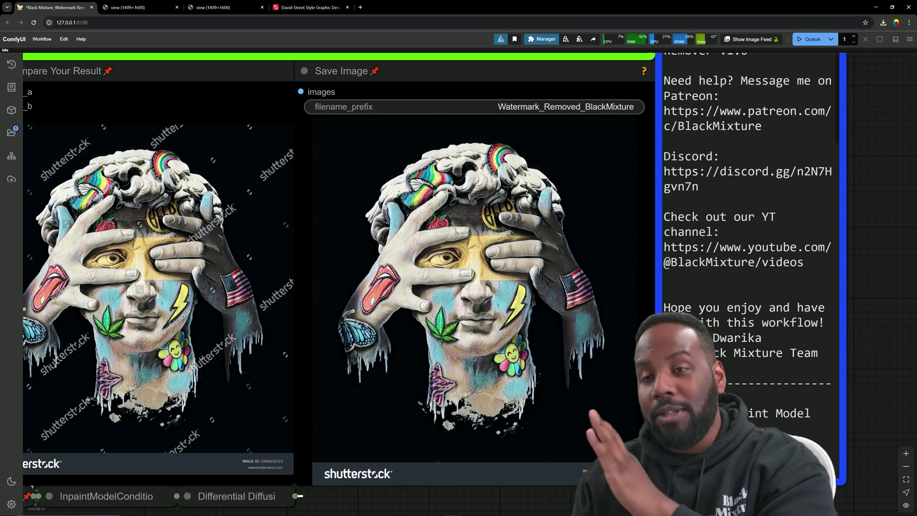
pyautogui.scroll(4, 517, 208)
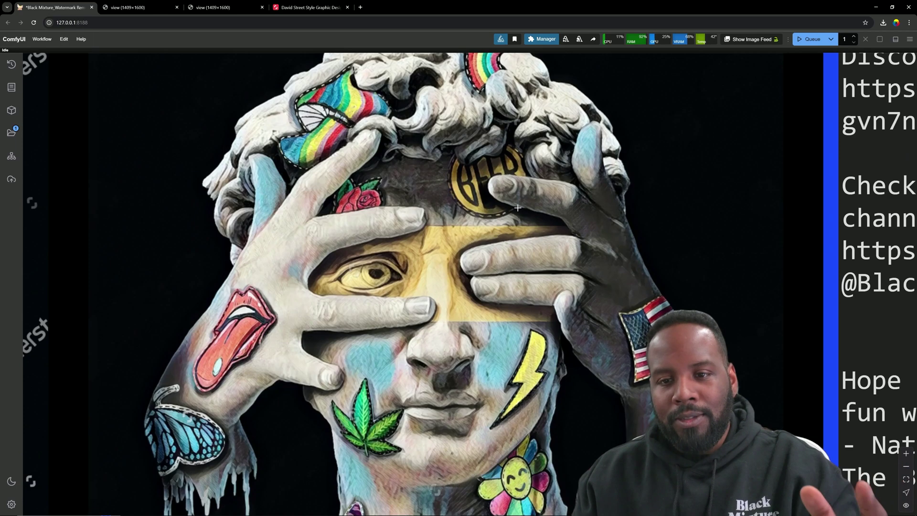
pyautogui.scroll(-5, 335, 311)
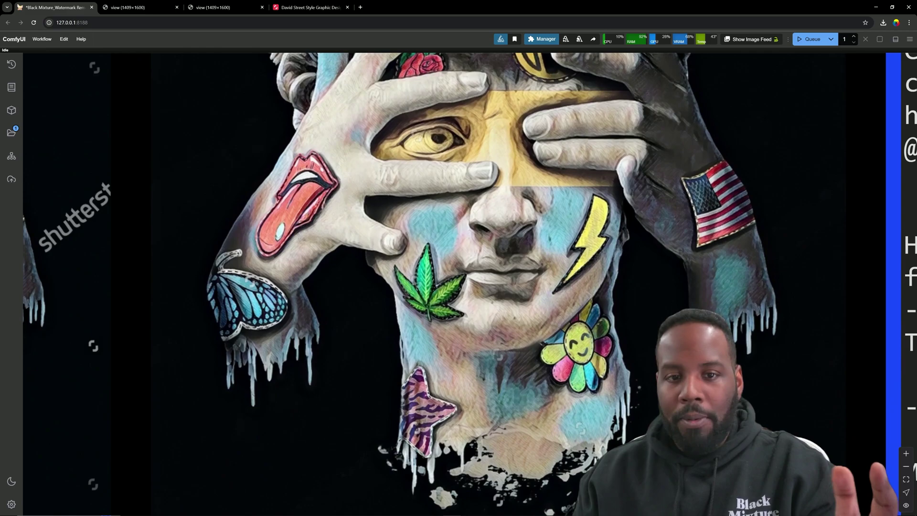
pyautogui.scroll(-3, 566, 264)
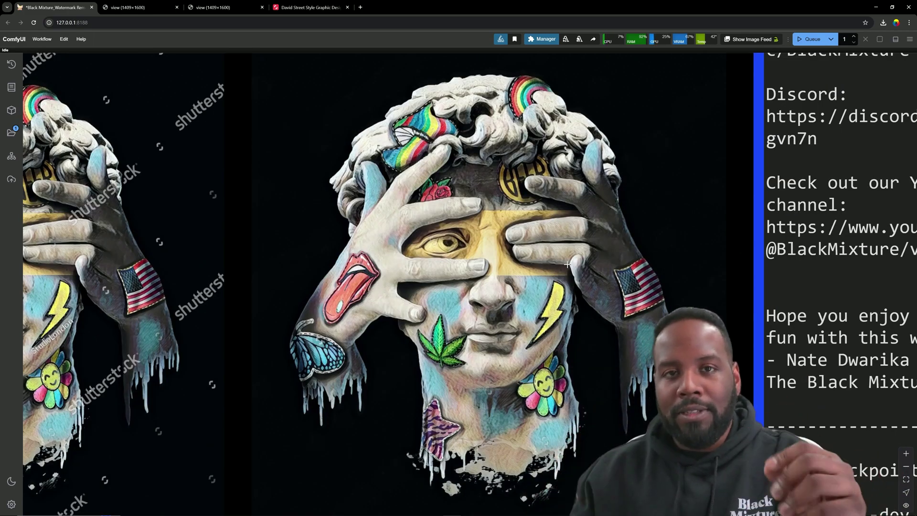
# Step: Compare the original and generated images closely in the Compare Your Result node
pyautogui.scroll(-3, 612, 277)
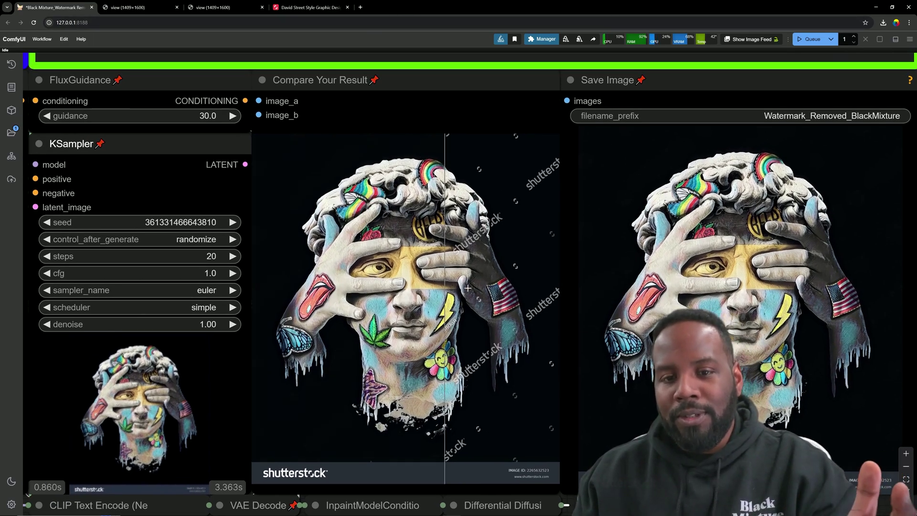
pyautogui.scroll(2, 522, 286)
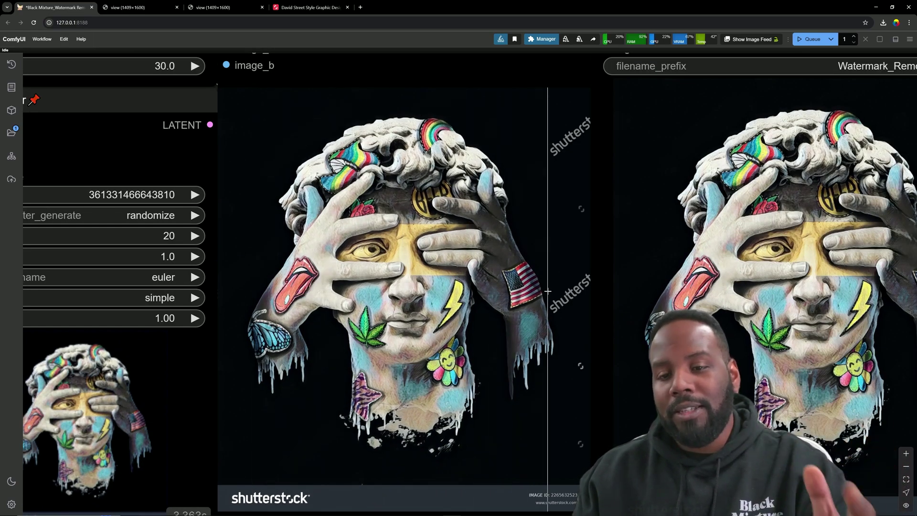
pyautogui.scroll(1, 432, 287)
pyautogui.scroll(4, 431, 308)
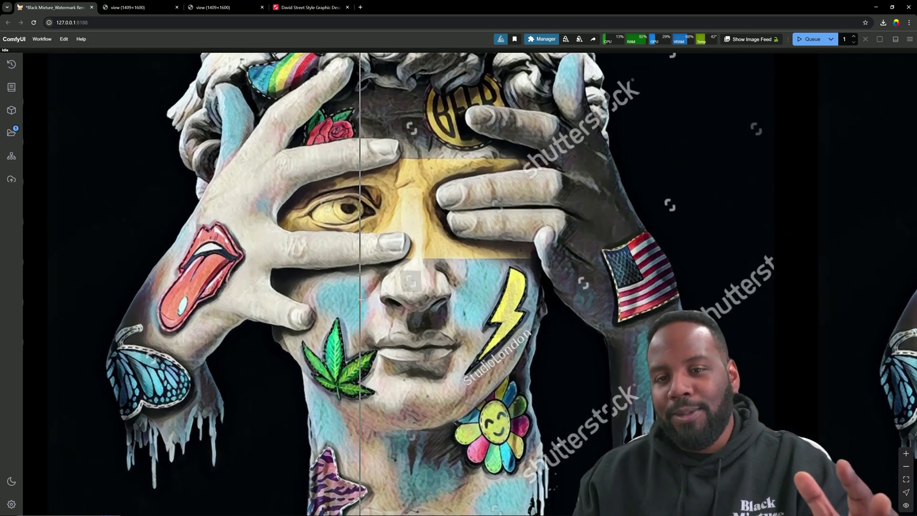
pyautogui.scroll(2, 583, 310)
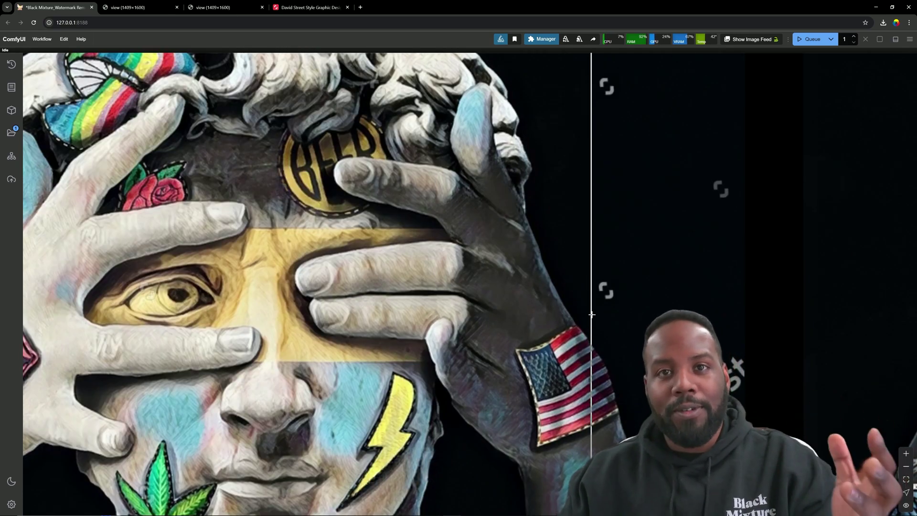
# Step: Review the whole workflow and read the Important Notes on support links and the main checkpoint model
pyautogui.press('.')
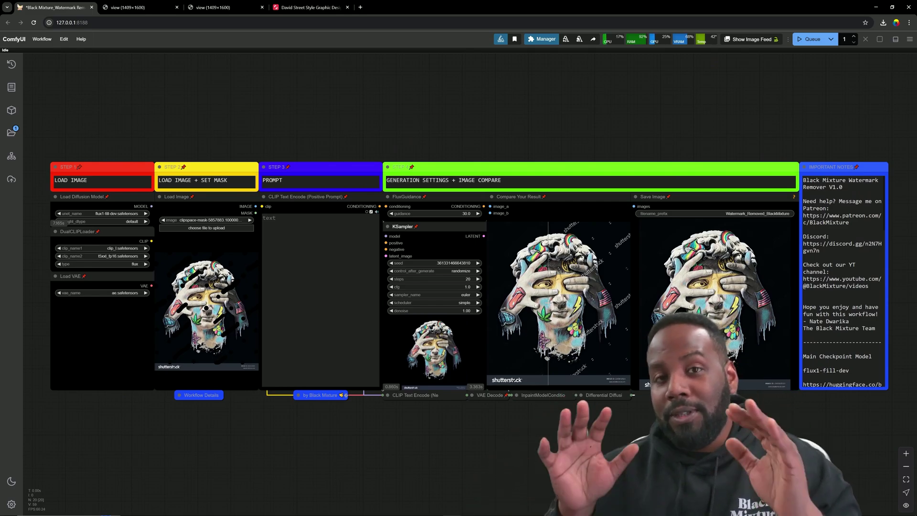
pyautogui.moveTo(572, 301); pyautogui.dragTo(502, 304)
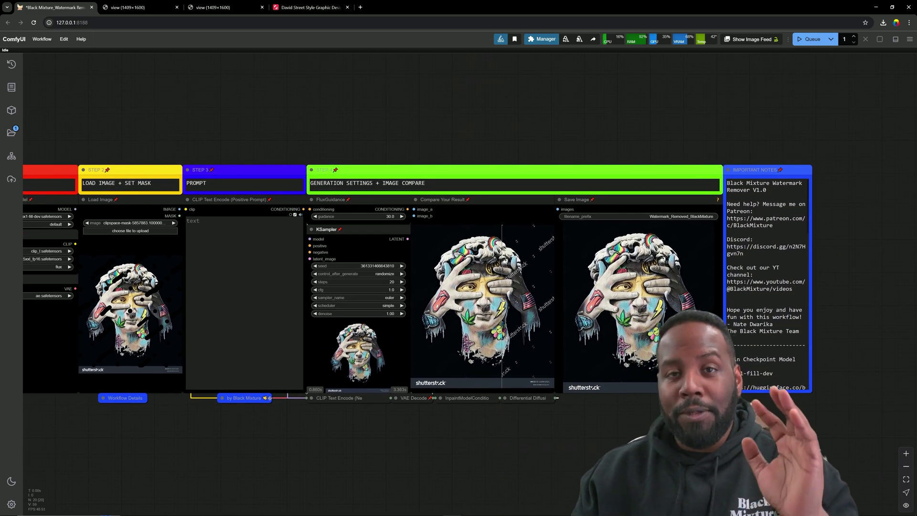
pyautogui.scroll(3, 502, 301)
pyautogui.scroll(-4, 501, 301)
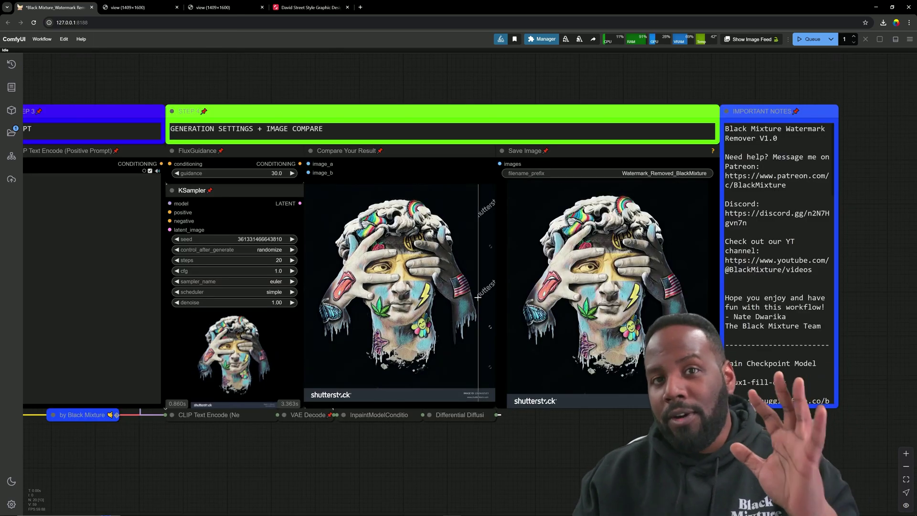
pyautogui.moveTo(514, 300); pyautogui.dragTo(231, 297)
pyautogui.scroll(1, 402, 295)
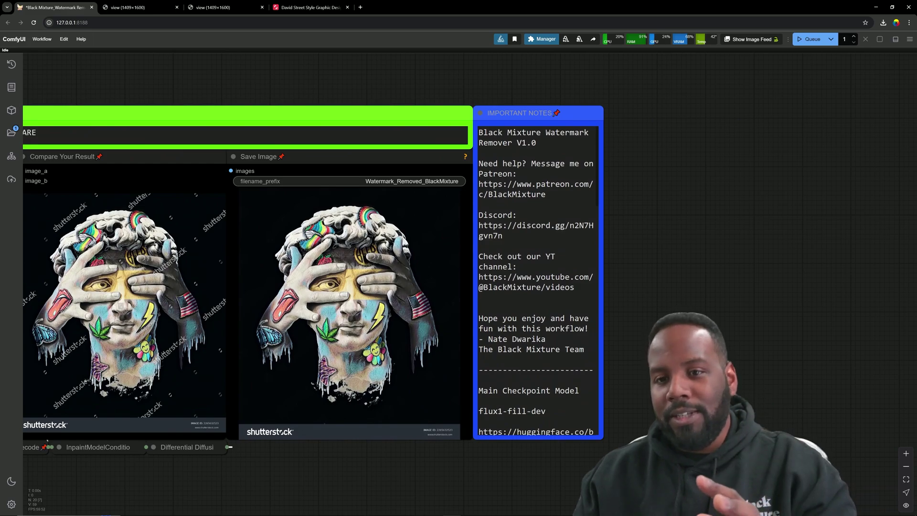
pyautogui.scroll(-2, 538, 282)
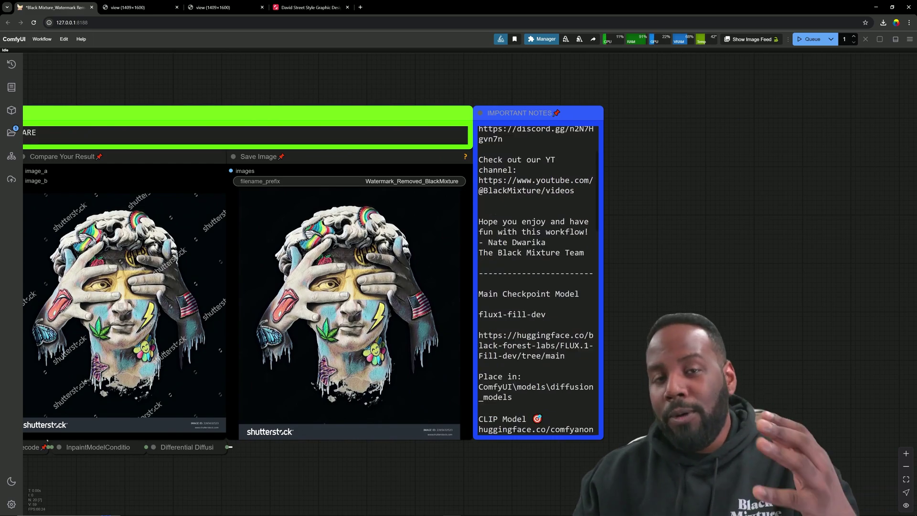
pyautogui.scroll(2, 538, 282)
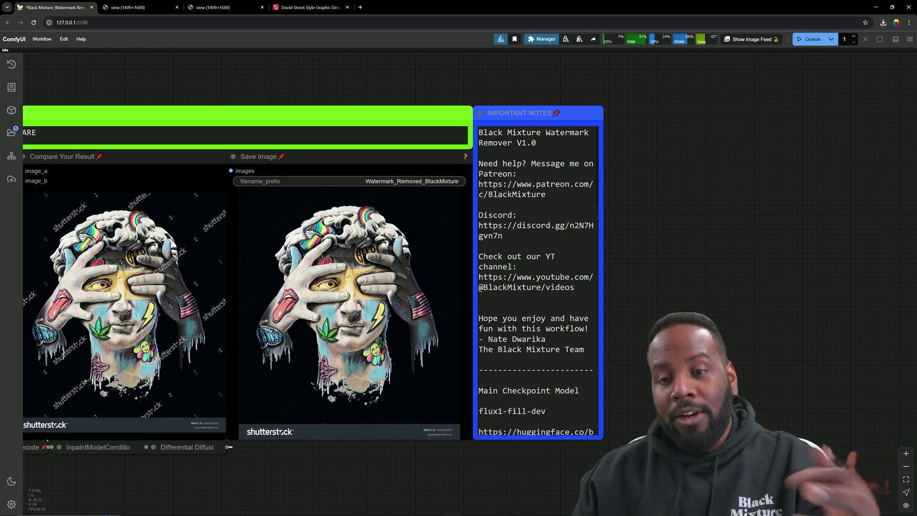
pyautogui.scroll(-4, 538, 282)
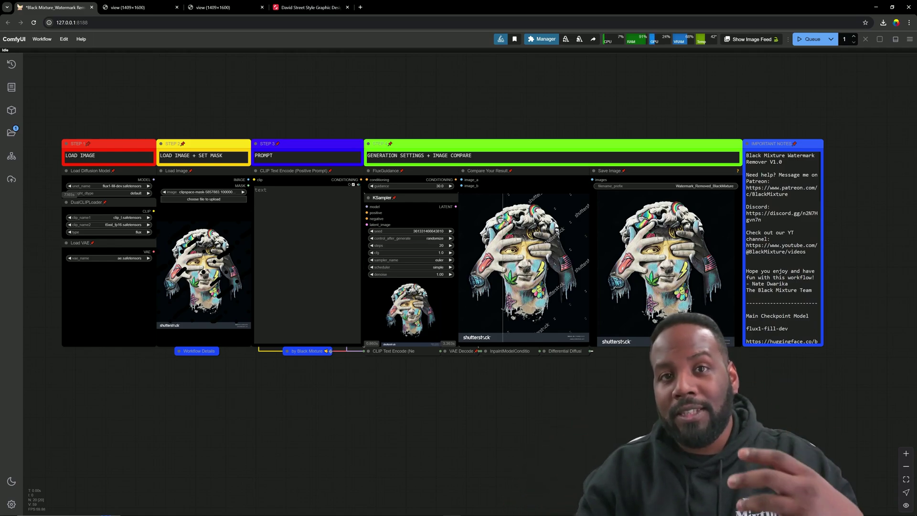
pyautogui.scroll(2, 438, 248)
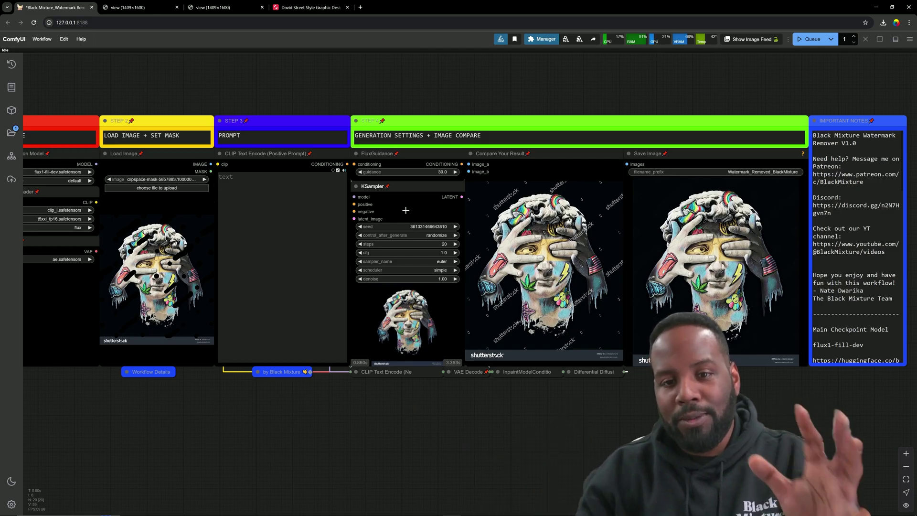
pyautogui.scroll(-1, 406, 210)
pyautogui.moveTo(405, 210); pyautogui.dragTo(415, 222)
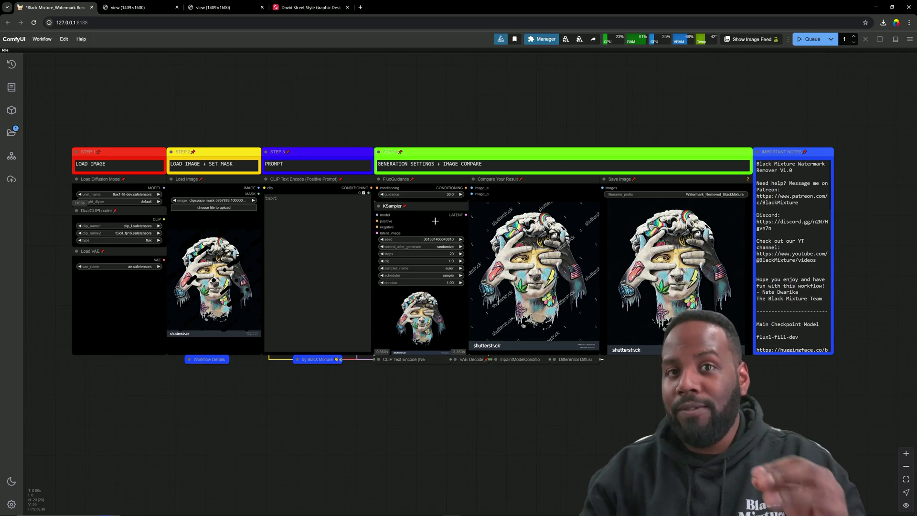
# Step: Try 25 and 15 sampling steps in the KSampler node
pyautogui.scroll(5, 435, 220)
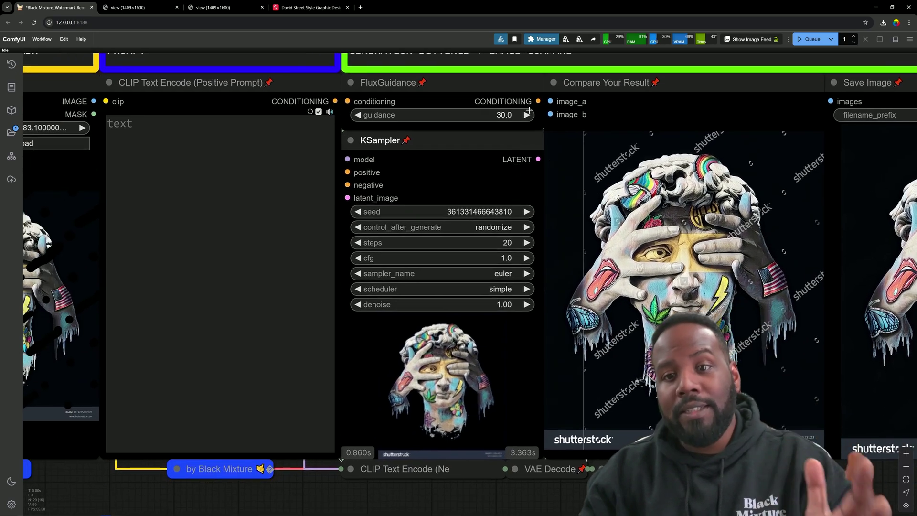
pyautogui.scroll(4, 485, 229)
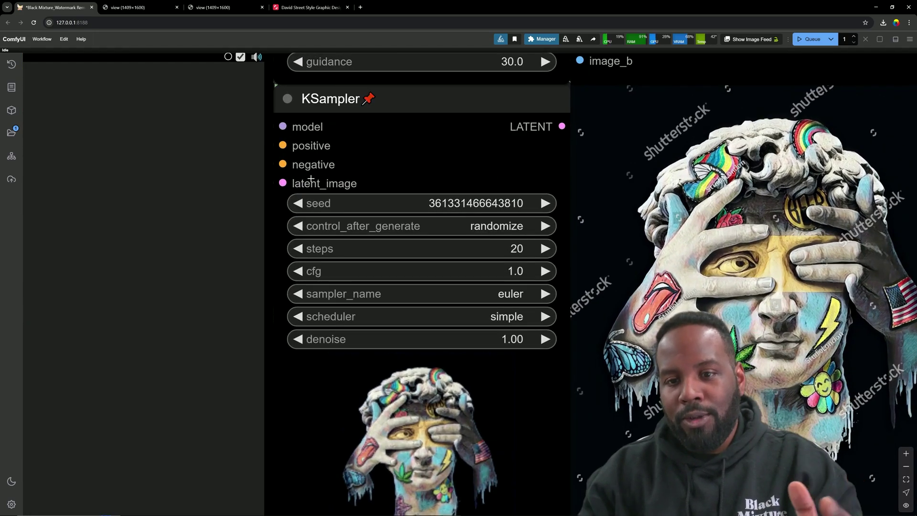
pyautogui.click(514, 252)
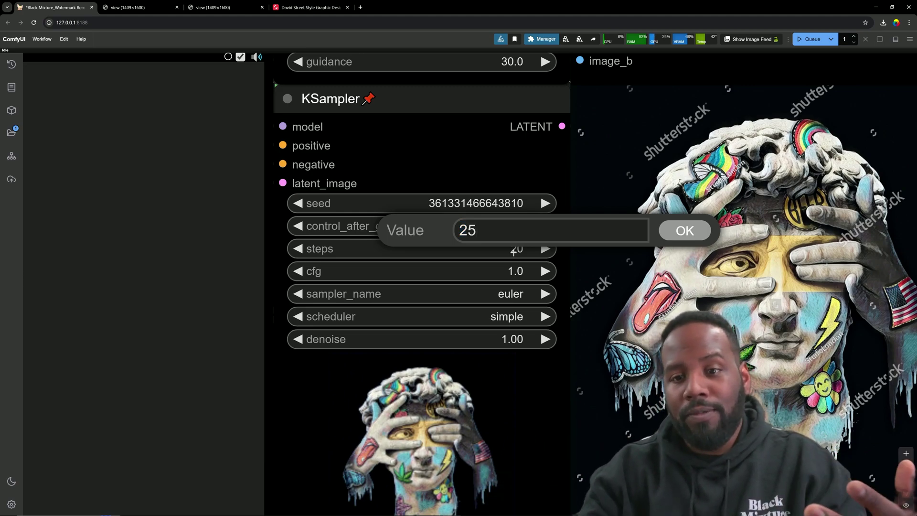
pyautogui.press('Return')
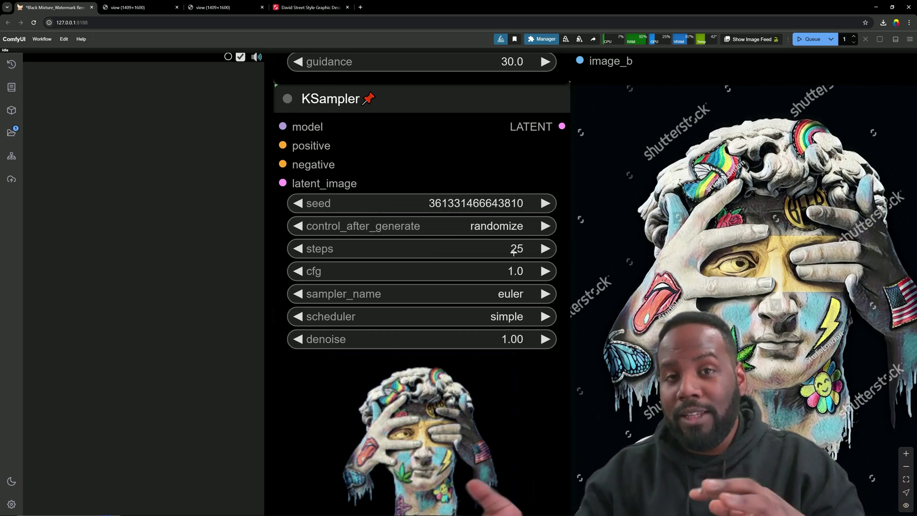
pyautogui.click(514, 252)
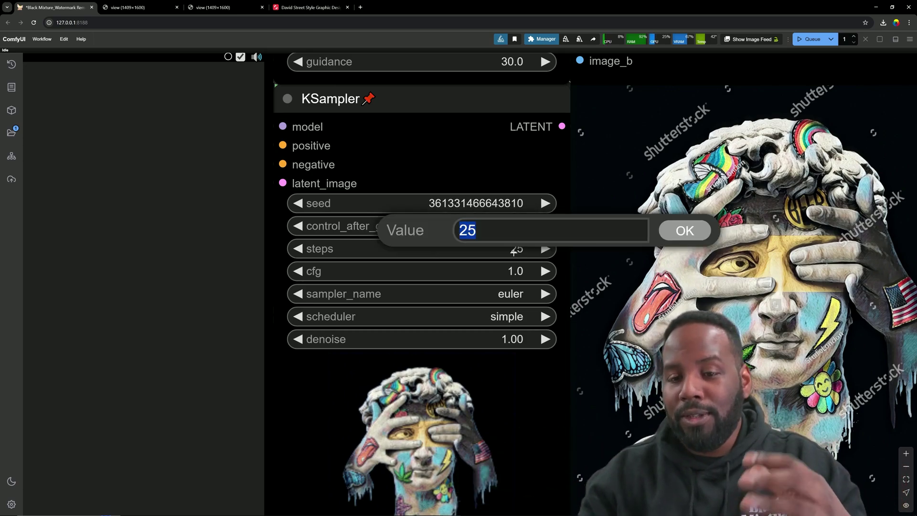
pyautogui.write('15')
pyautogui.press('Return')
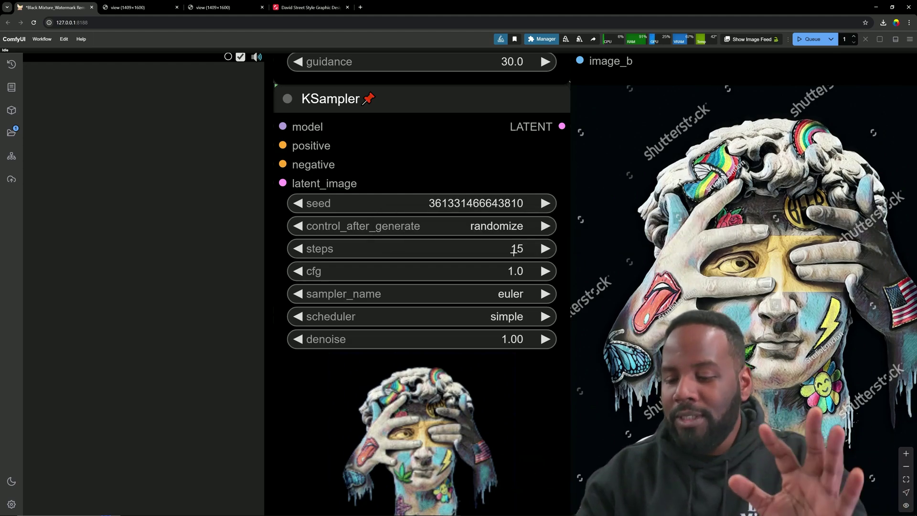
# Step: Set the KSampler to 20 steps and choose the simple scheduler
pyautogui.click(514, 252)
pyautogui.write('20')
pyautogui.press('Return')
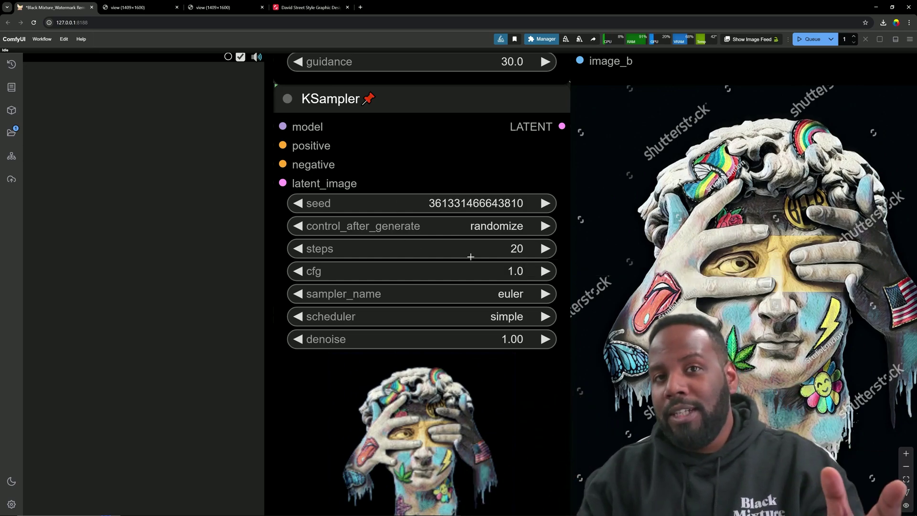
pyautogui.click(499, 317)
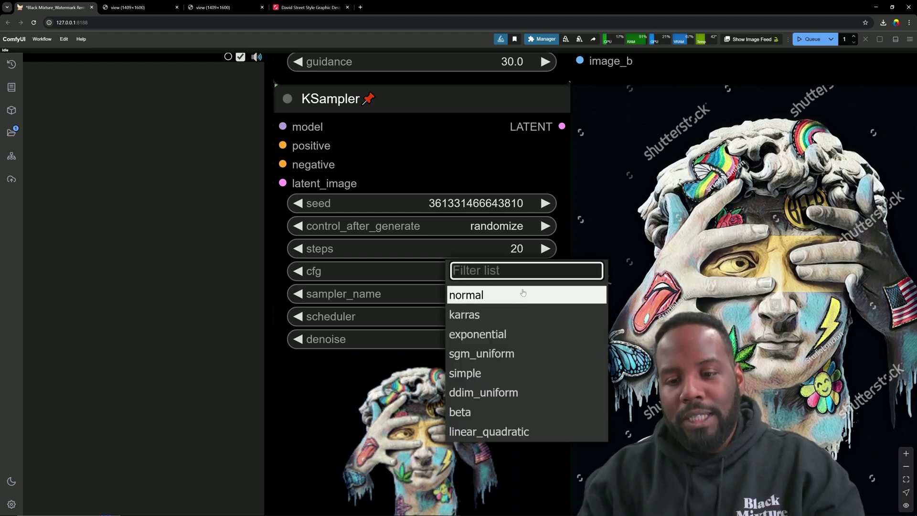
pyautogui.click(482, 373)
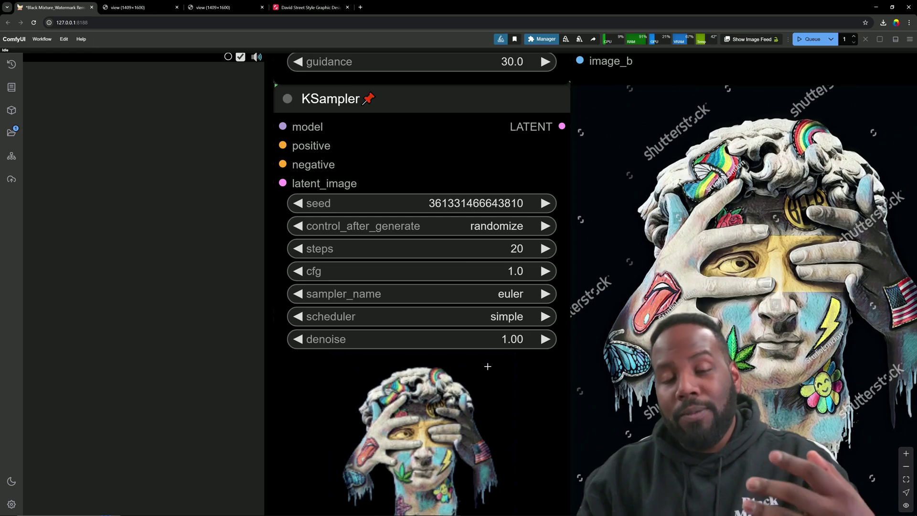
# Step: Expand the Workflow Details note below the workflow to read it, and collapse it again
pyautogui.scroll(-6, 508, 335)
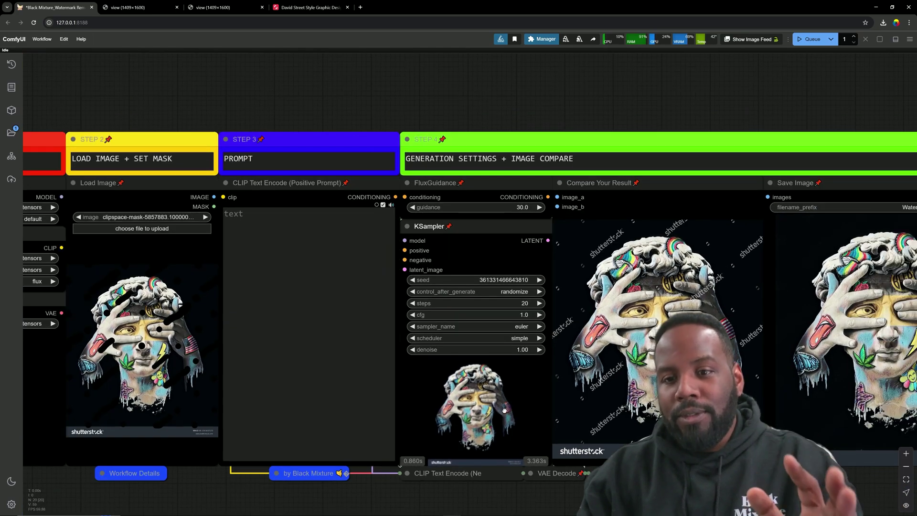
pyautogui.moveTo(504, 410); pyautogui.dragTo(509, 401)
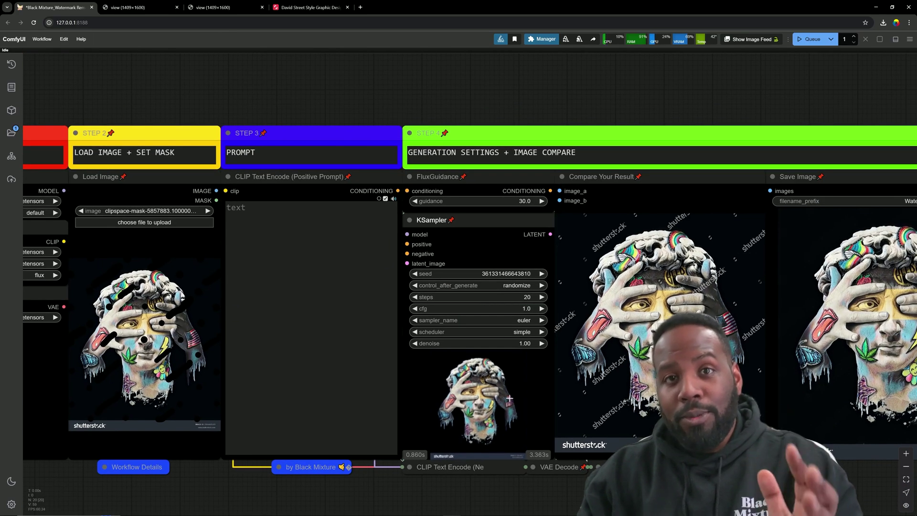
pyautogui.scroll(-5, 521, 377)
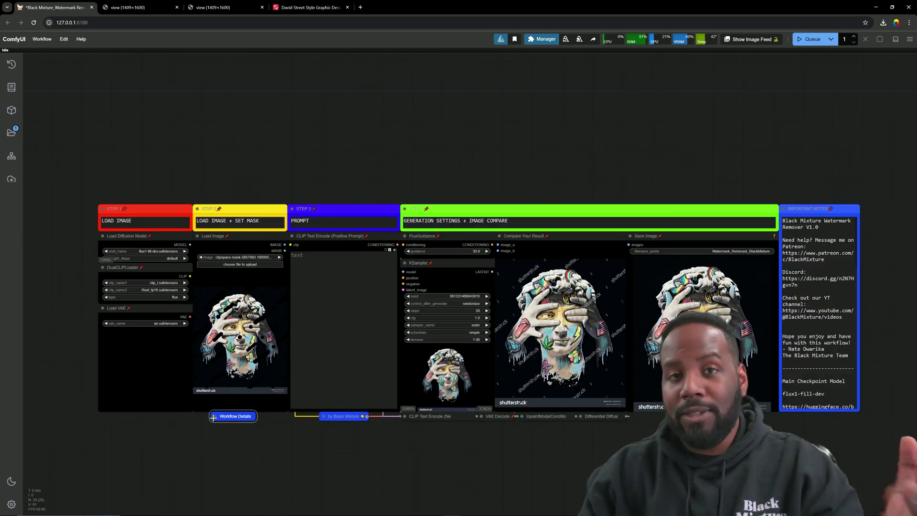
pyautogui.moveTo(174, 444); pyautogui.dragTo(189, 397)
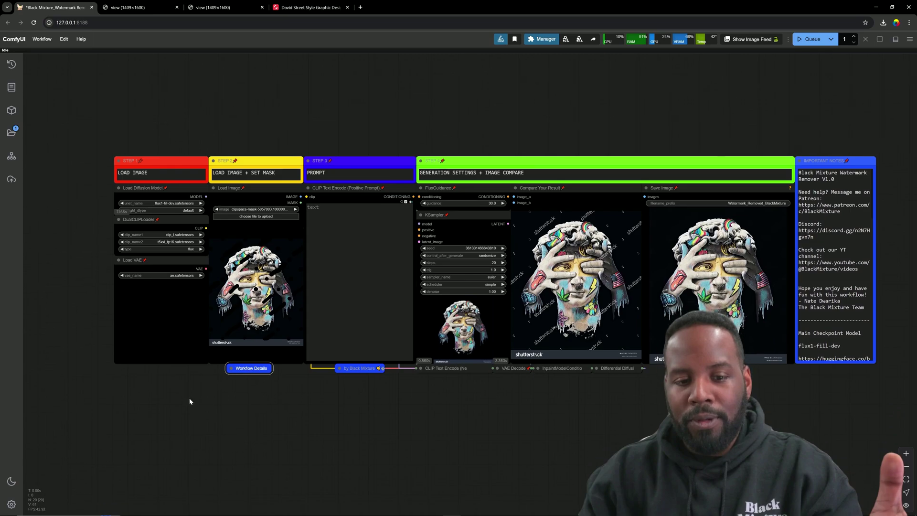
pyautogui.click(214, 416)
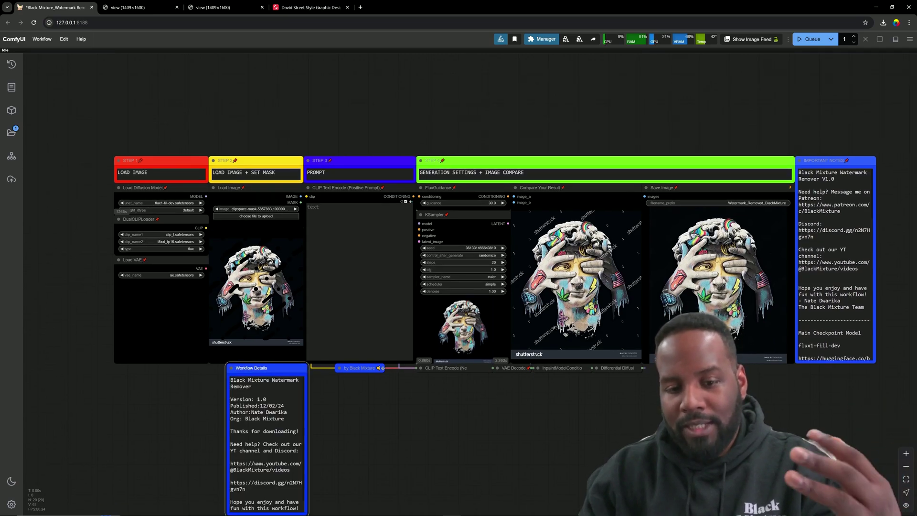
pyautogui.click(231, 368)
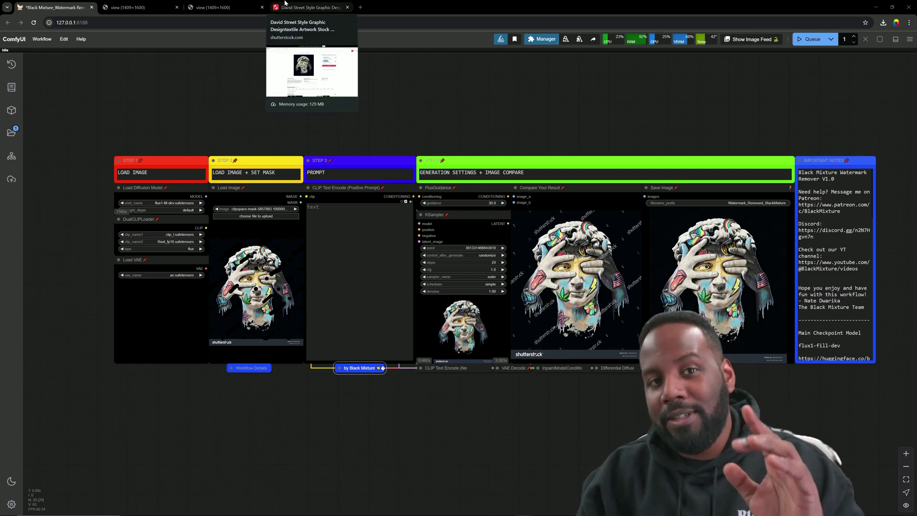
# Step: Switch to Shutterstock, place its tab beside the ComfyUI one, and search the image library for "drone island"
pyautogui.click(300, 6)
pyautogui.moveTo(299, 6); pyautogui.dragTo(128, 5)
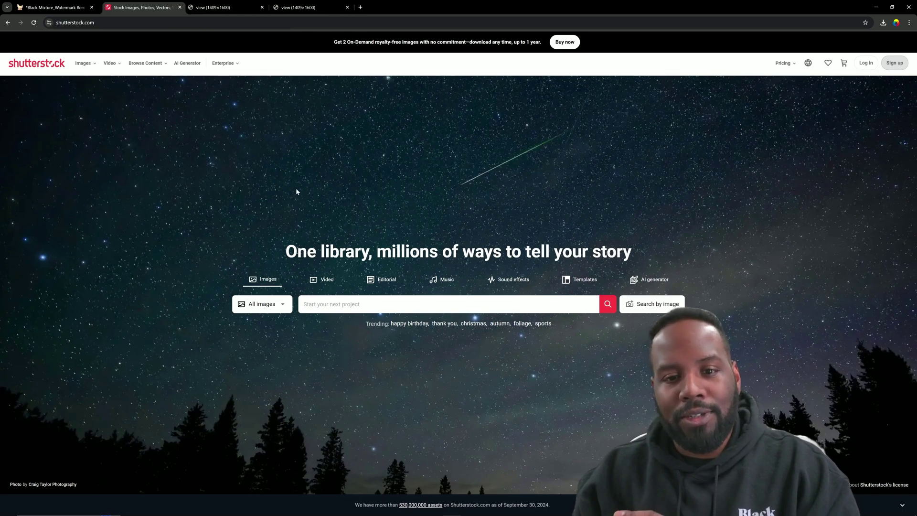
pyautogui.write('drone island sho')
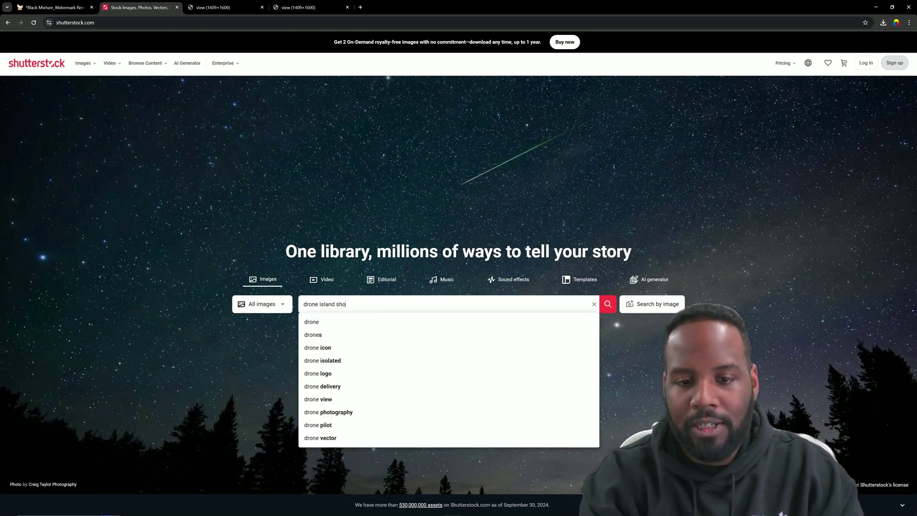
pyautogui.press('BackSpace')
pyautogui.press('BackSpace')
pyautogui.press('BackSpace')
pyautogui.press('Return')
pyautogui.scroll(-3, 617, 338)
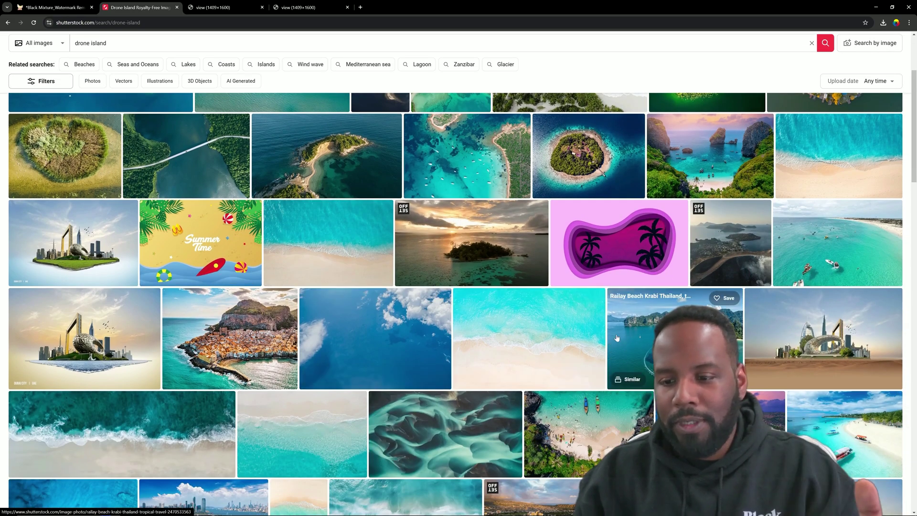
pyautogui.click(259, 340)
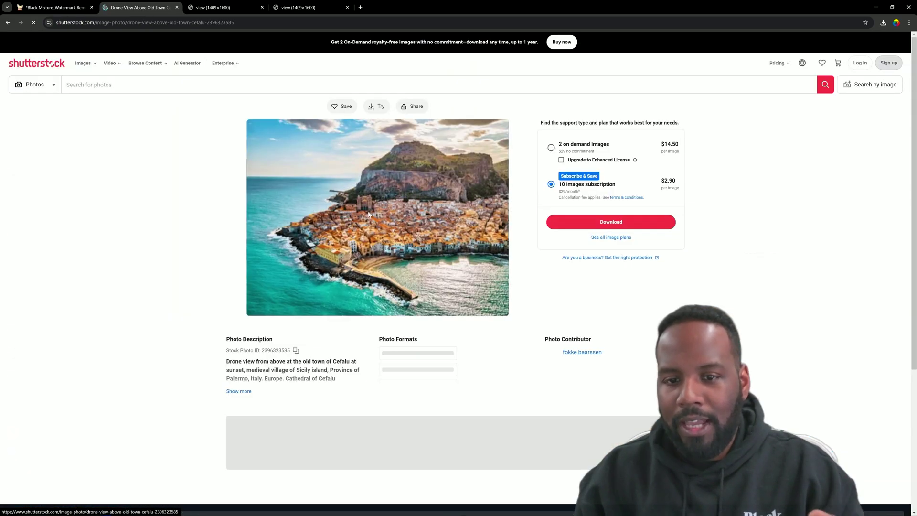
pyautogui.click(387, 225)
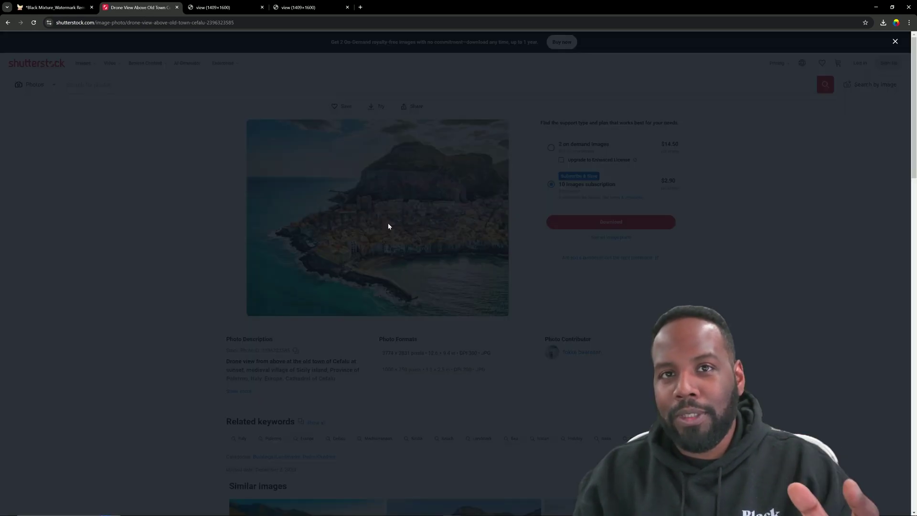
pyautogui.hotkey('alt', 'Left')
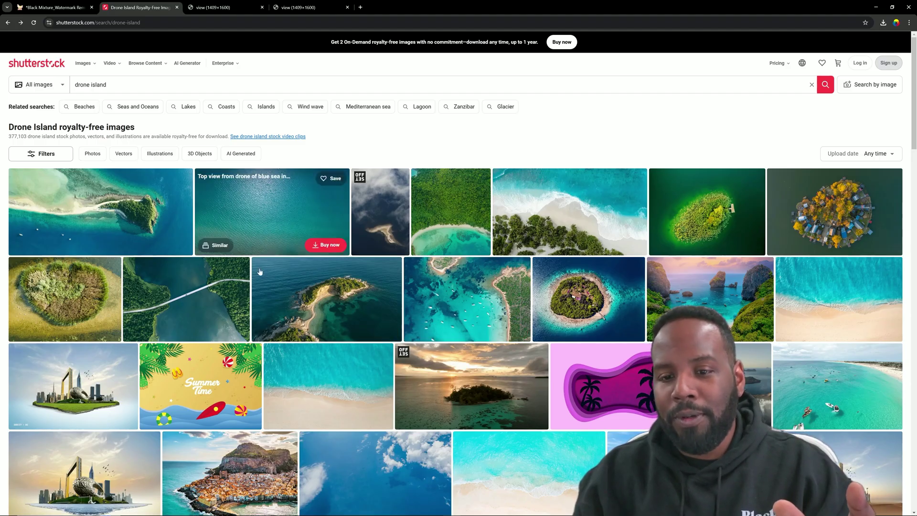
# Step: Open the enlarged preview of the aerial photo with yachts on turquoise water and load it into ComfyUI's Load Image node
pyautogui.click(445, 276)
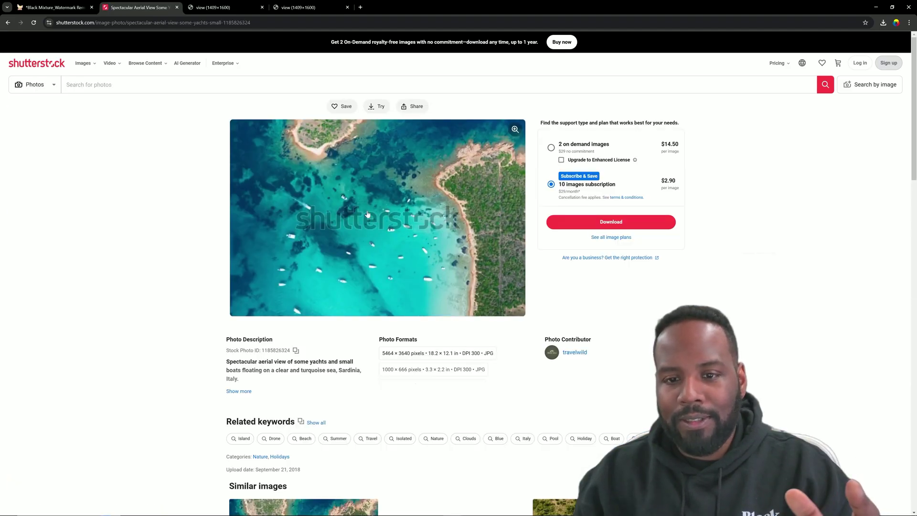
pyautogui.click(367, 221)
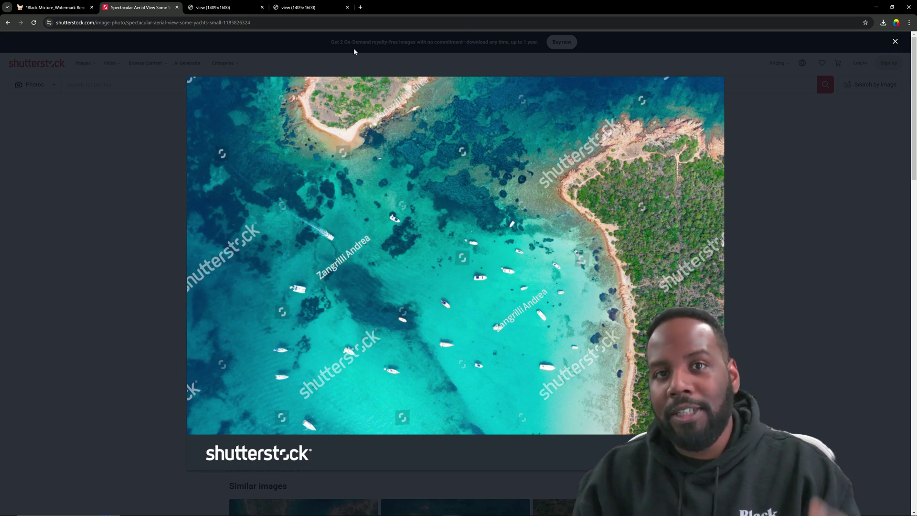
pyautogui.moveTo(529, 236); pyautogui.dragTo(531, 280)
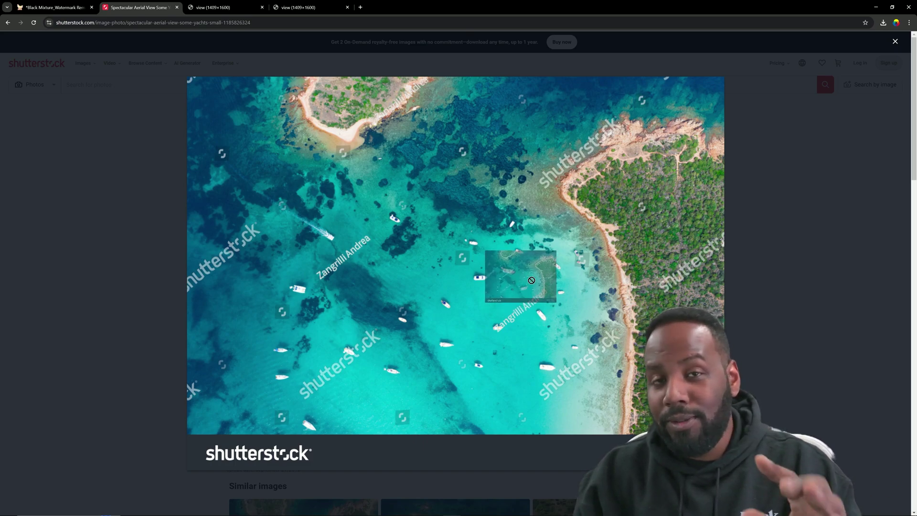
pyautogui.moveTo(532, 280); pyautogui.dragTo(258, 286)
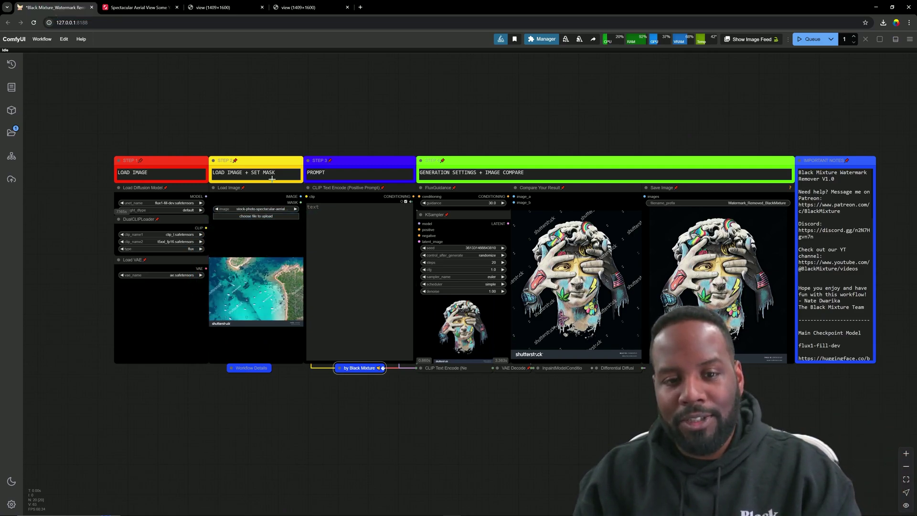
# Step: Open the loaded aerial photo from the Load Image node in the MaskEditor
pyautogui.scroll(5, 227, 284)
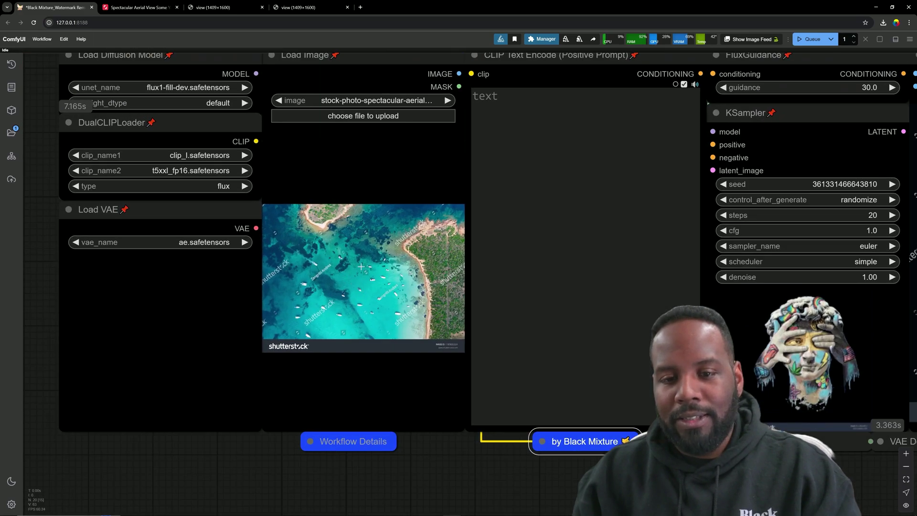
pyautogui.rightClick(360, 266)
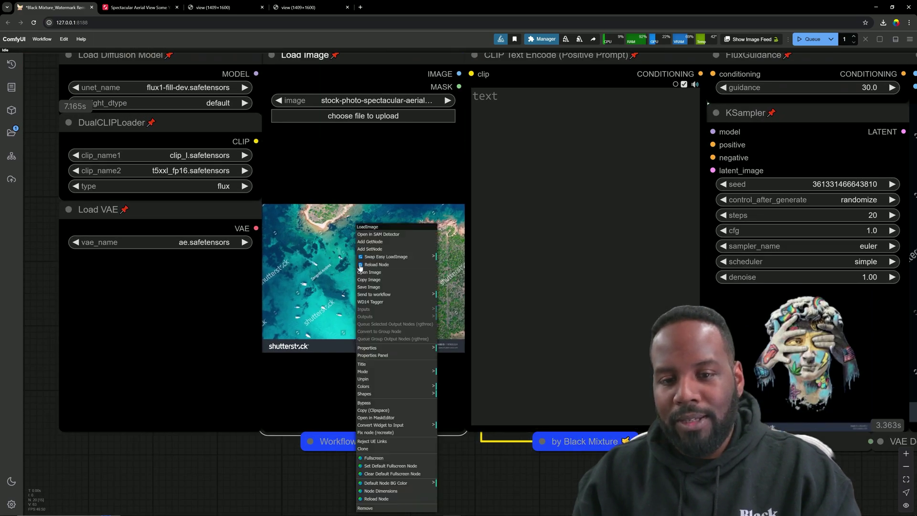
pyautogui.click(382, 417)
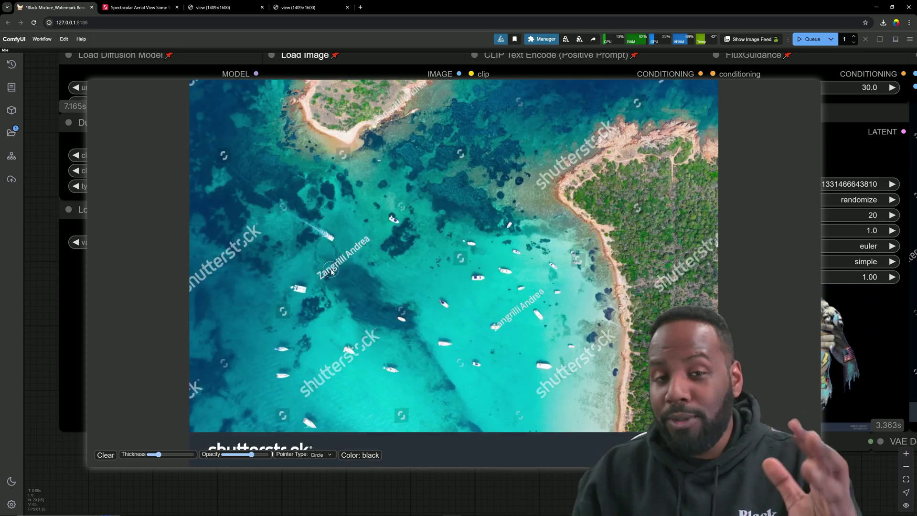
# Step: Mask the Shutterstock text, logo marks and photographer's name across the aerial photo, and save the mask to the Load Image node
pyautogui.moveTo(323, 276); pyautogui.dragTo(362, 256)
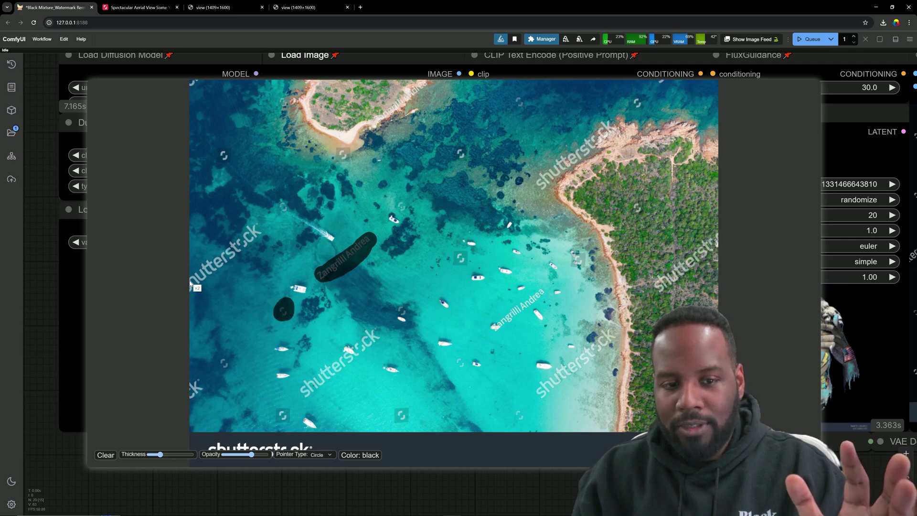
pyautogui.moveTo(224, 247)
pyautogui.mouseDown()
pyautogui.moveTo(206, 269)
pyautogui.moveTo(256, 232)
pyautogui.mouseUp()
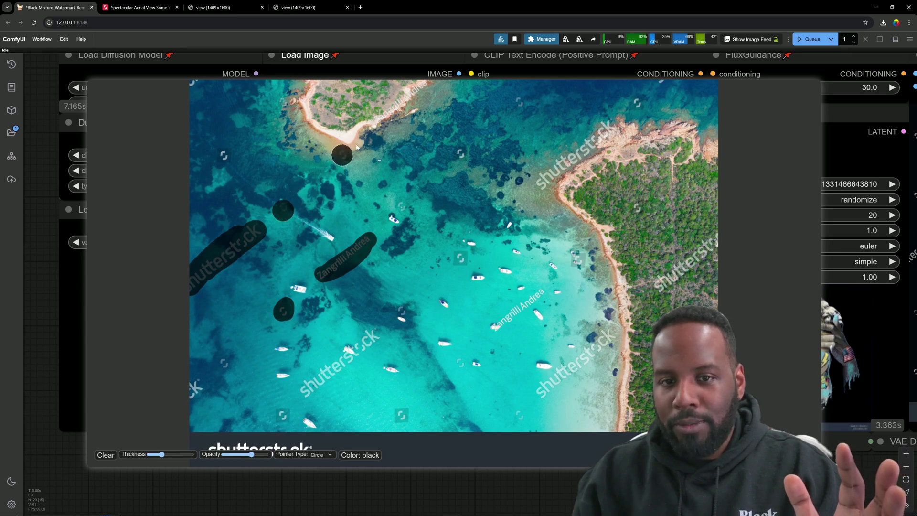
pyautogui.moveTo(375, 125); pyautogui.dragTo(427, 85)
pyautogui.click(286, 102)
pyautogui.click(224, 156)
pyautogui.click(402, 205)
pyautogui.click(462, 152)
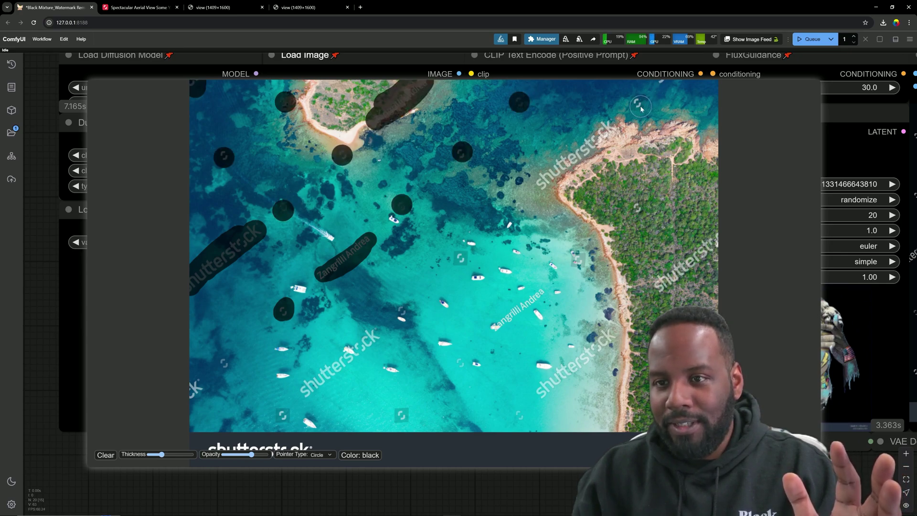
pyautogui.moveTo(607, 126); pyautogui.dragTo(575, 165)
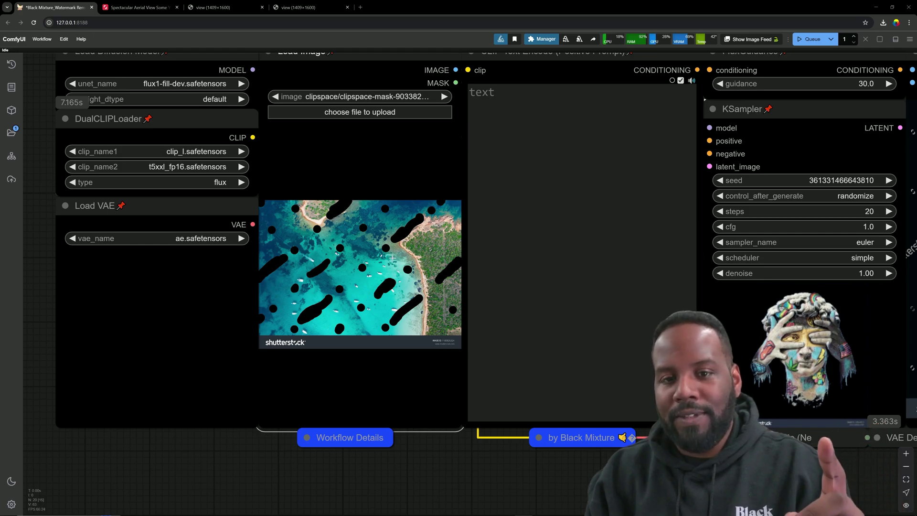
# Step: Run the workflow on the masked aerial photo to inpaint the watermarked areas, leaving the positive prompt empty
pyautogui.scroll(3, 391, 257)
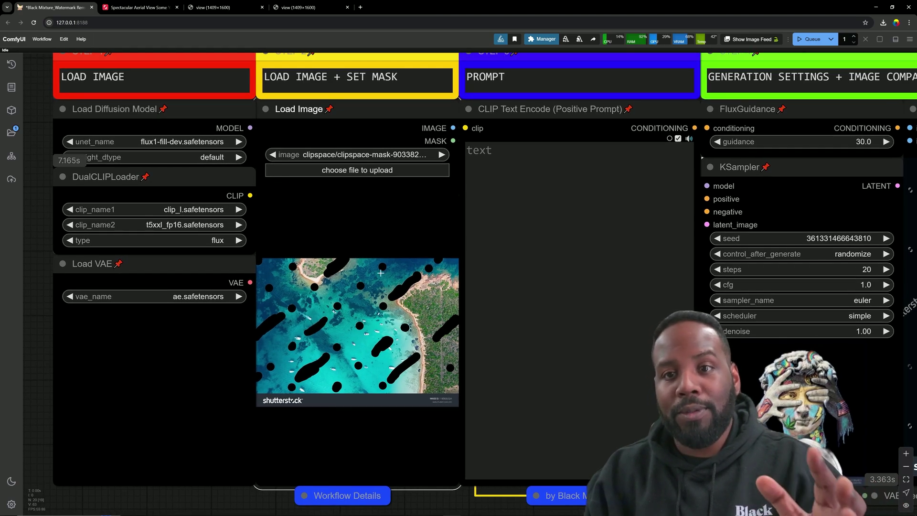
pyautogui.scroll(-1, 399, 267)
pyautogui.moveTo(396, 230); pyautogui.dragTo(263, 254)
pyautogui.scroll(-2, 226, 242)
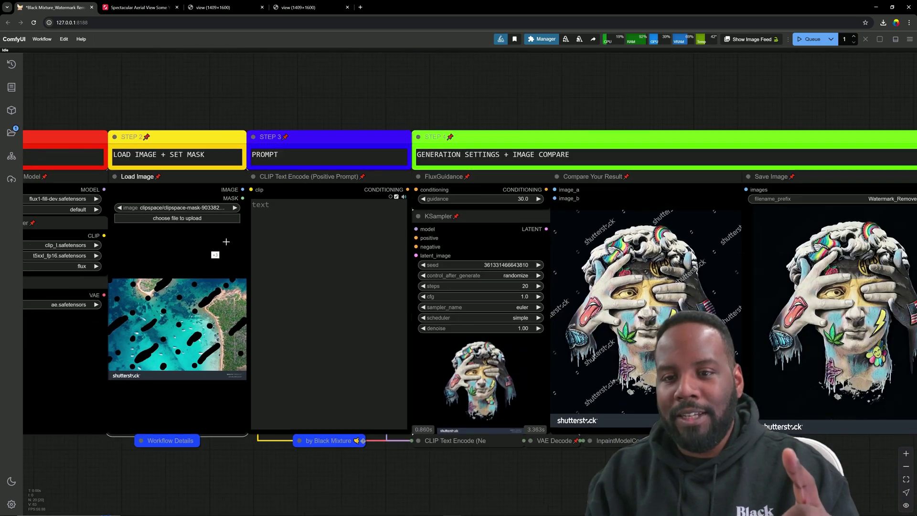
pyautogui.moveTo(562, 281); pyautogui.dragTo(630, 284)
pyautogui.scroll(-1, 779, 174)
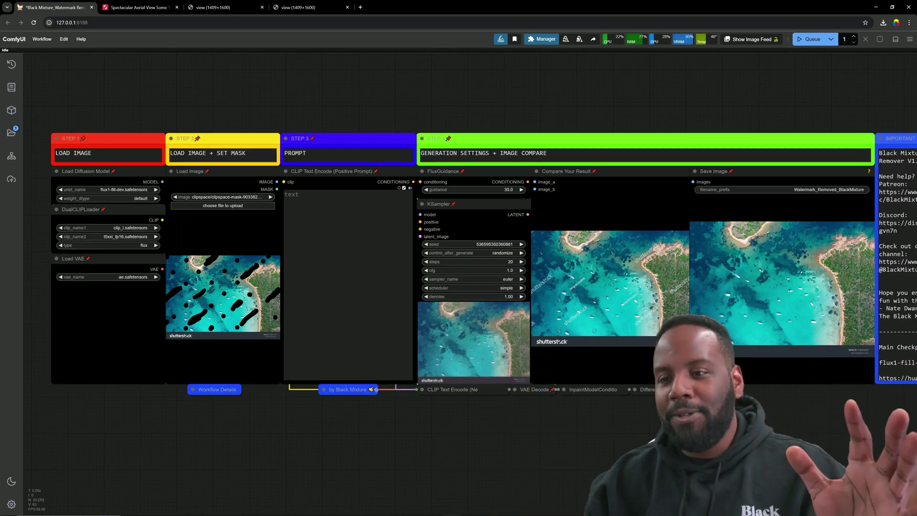
# Step: Examine the generated aerial photo in the Save Image node against the watermarked original for leftover marks
pyautogui.moveTo(711, 387); pyautogui.dragTo(309, 336)
pyautogui.scroll(9, 365, 338)
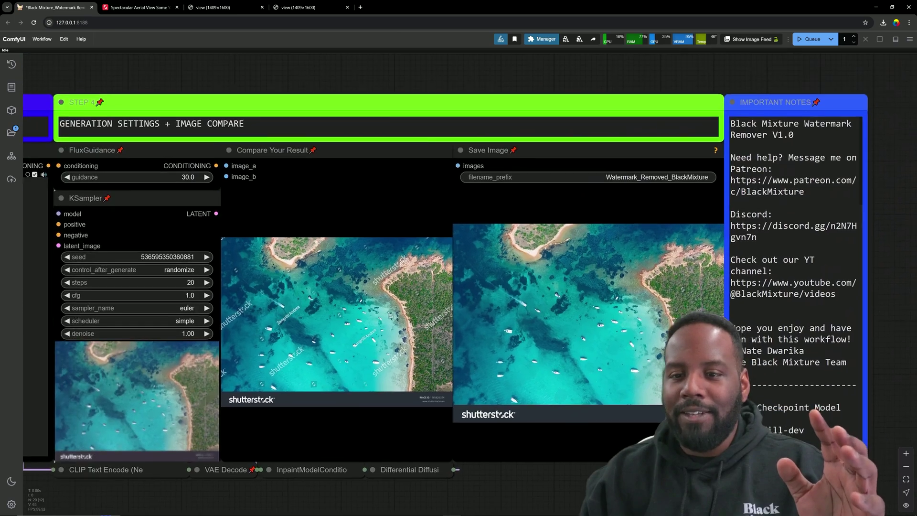
pyautogui.scroll(4, 583, 444)
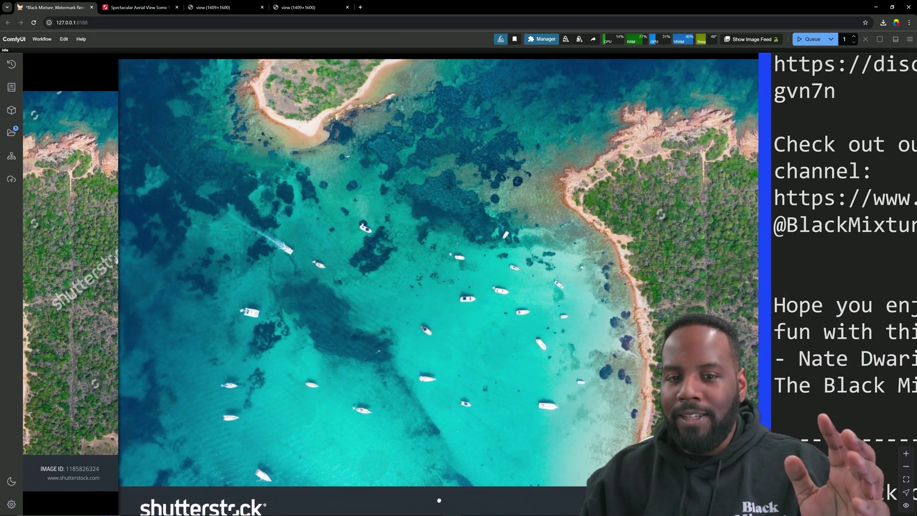
pyautogui.scroll(-3, 370, 282)
pyautogui.scroll(1, 765, 273)
pyautogui.moveTo(765, 274); pyautogui.dragTo(803, 274)
pyautogui.scroll(2, 802, 275)
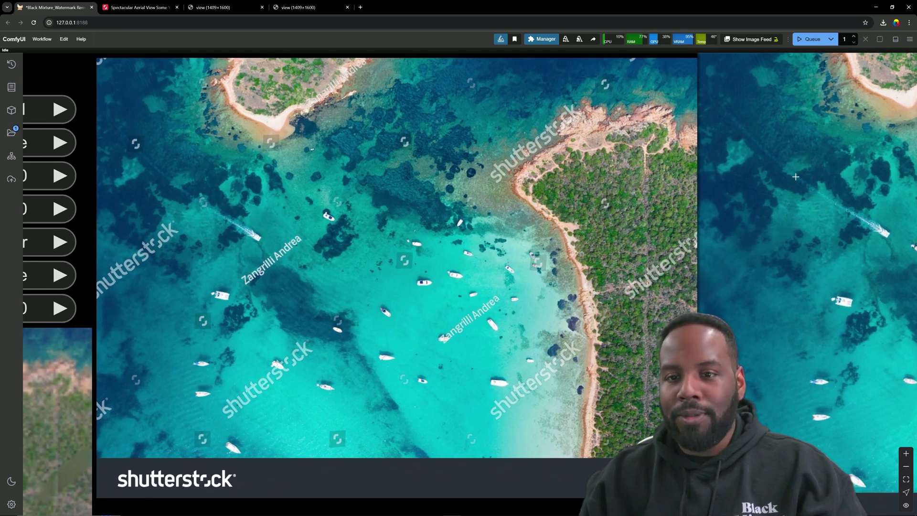
pyautogui.moveTo(804, 222); pyautogui.dragTo(419, 260)
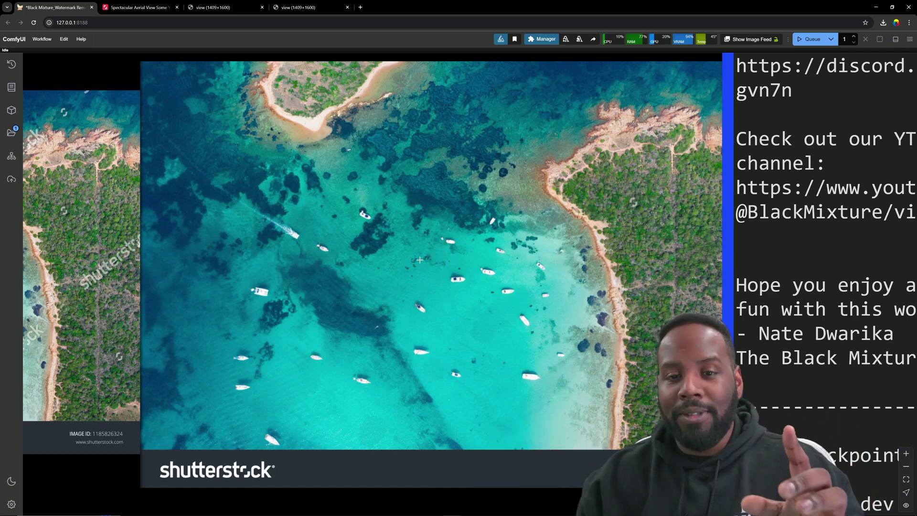
# Step: Sweep the before/after divider in the Compare Your Result node across the water, boats and wooded shore to check the watermark removal
pyautogui.moveTo(447, 239); pyautogui.dragTo(688, 266)
pyautogui.scroll(5, 430, 343)
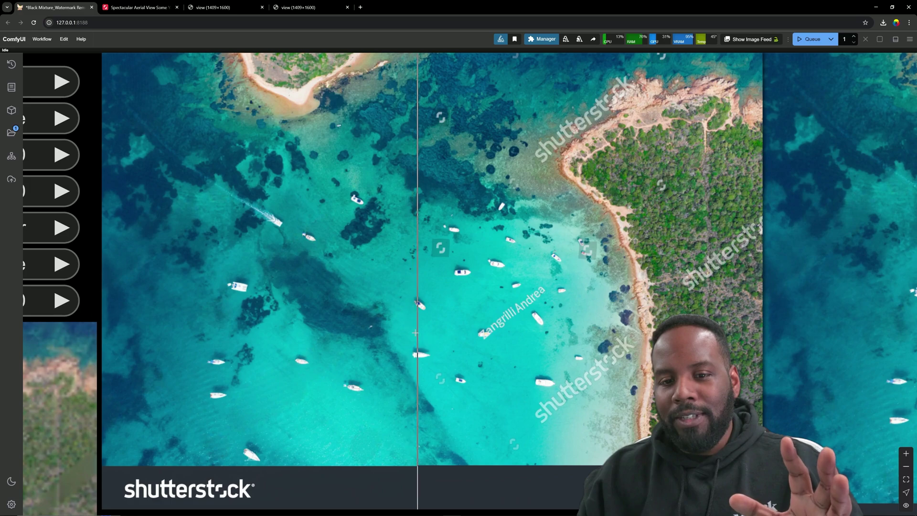
pyautogui.scroll(1, 361, 311)
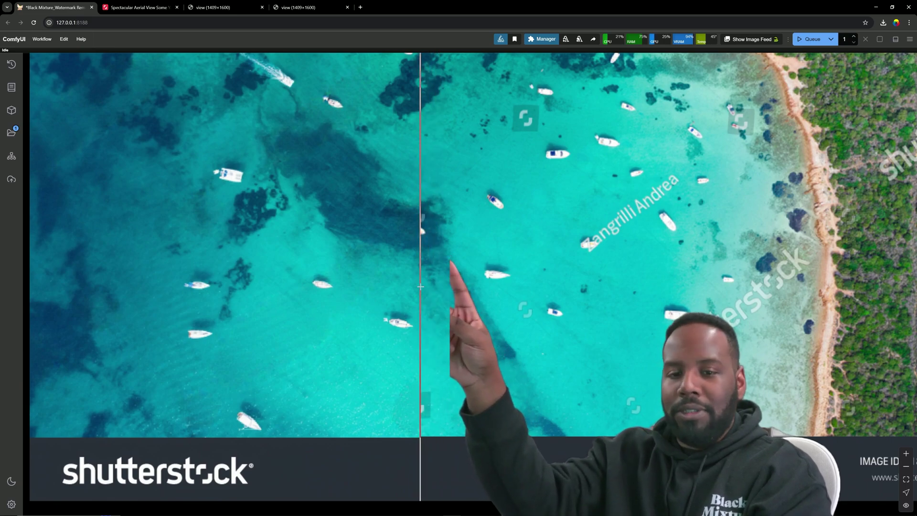
pyautogui.moveTo(435, 290); pyautogui.dragTo(481, 340)
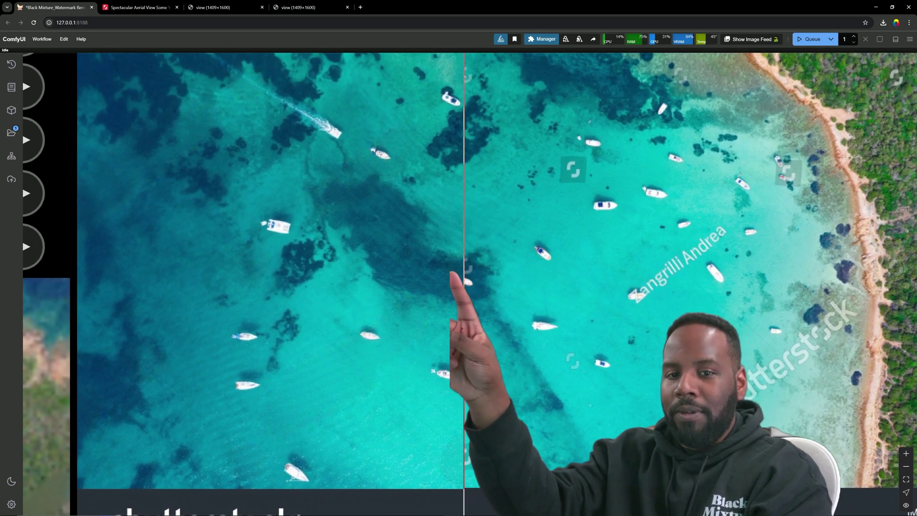
pyautogui.moveTo(554, 369); pyautogui.dragTo(301, 356)
pyautogui.moveTo(567, 368); pyautogui.dragTo(250, 363)
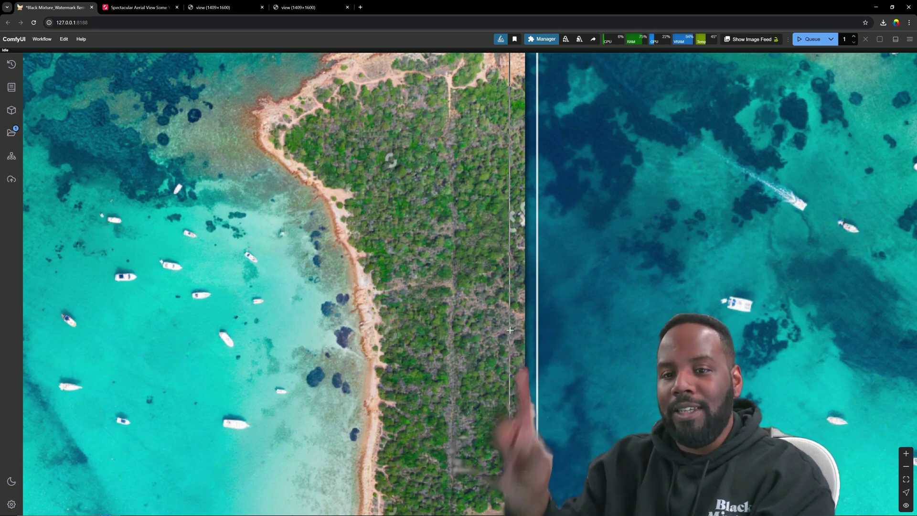
pyautogui.scroll(3, 498, 279)
pyautogui.scroll(-6, 498, 278)
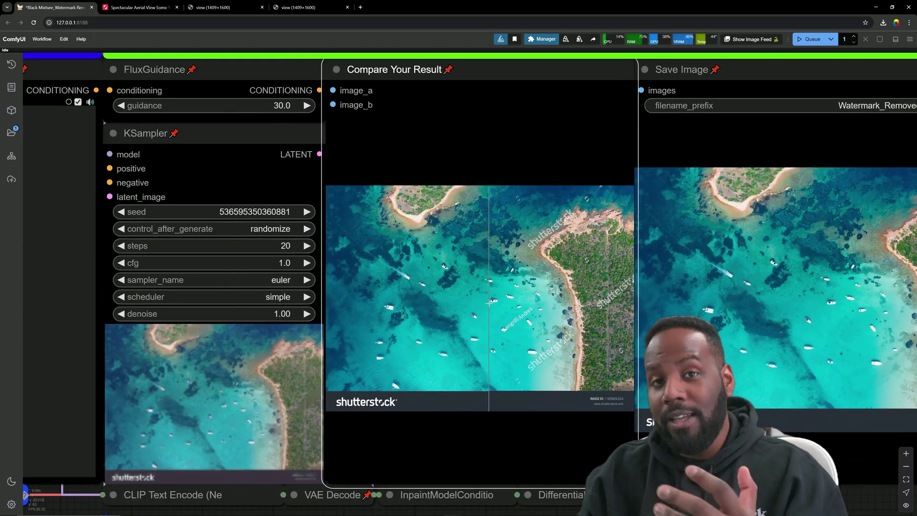
# Step: Read through the Important Notes beside the workflow, covering model links, install folders and supporter credits, and return to their beginning
pyautogui.scroll(-8, 573, 306)
pyautogui.scroll(4, 572, 306)
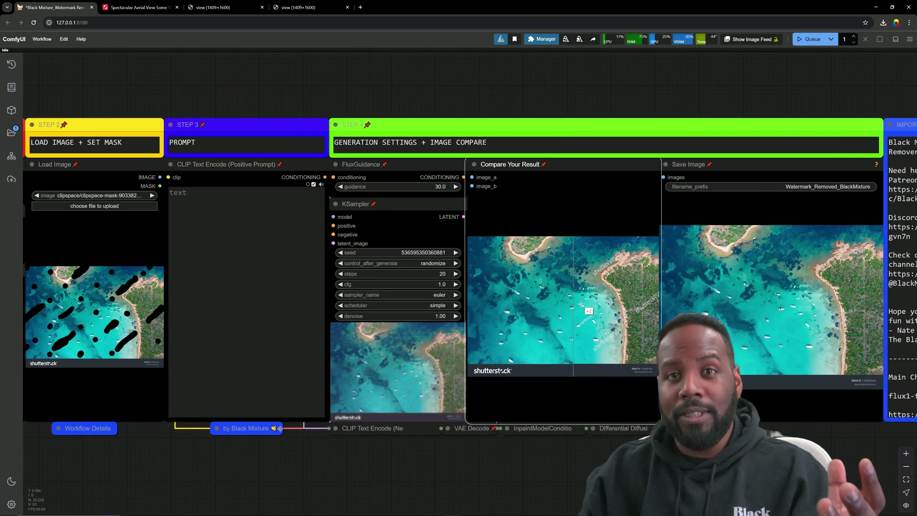
pyautogui.scroll(-1, 606, 305)
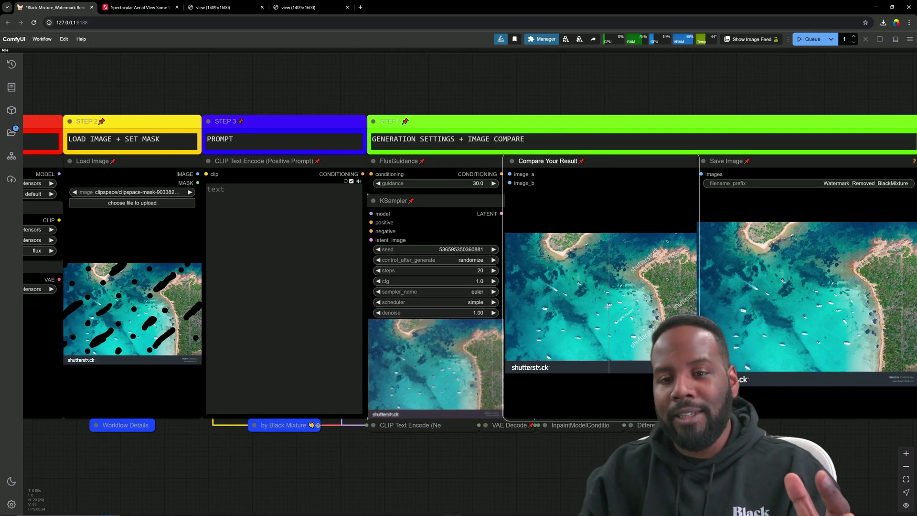
pyautogui.scroll(-3, 610, 312)
pyautogui.scroll(-2, 610, 311)
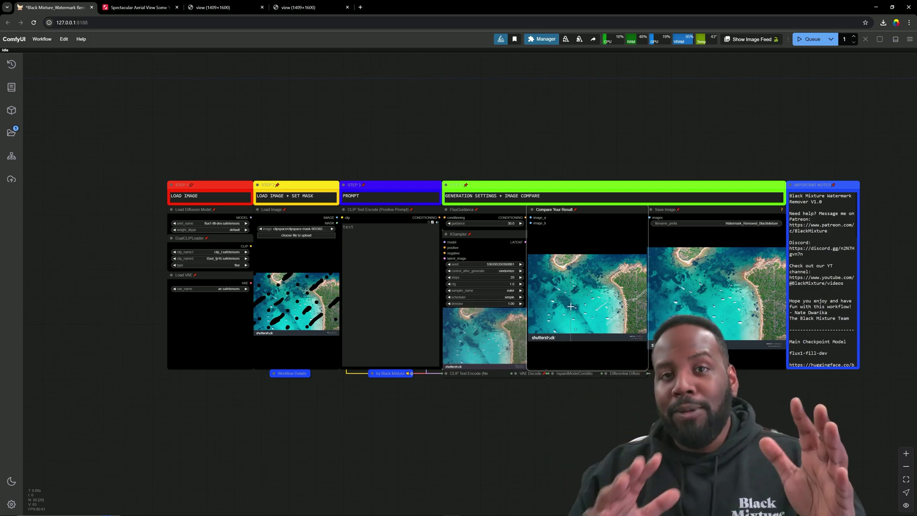
pyautogui.scroll(-15, 822, 279)
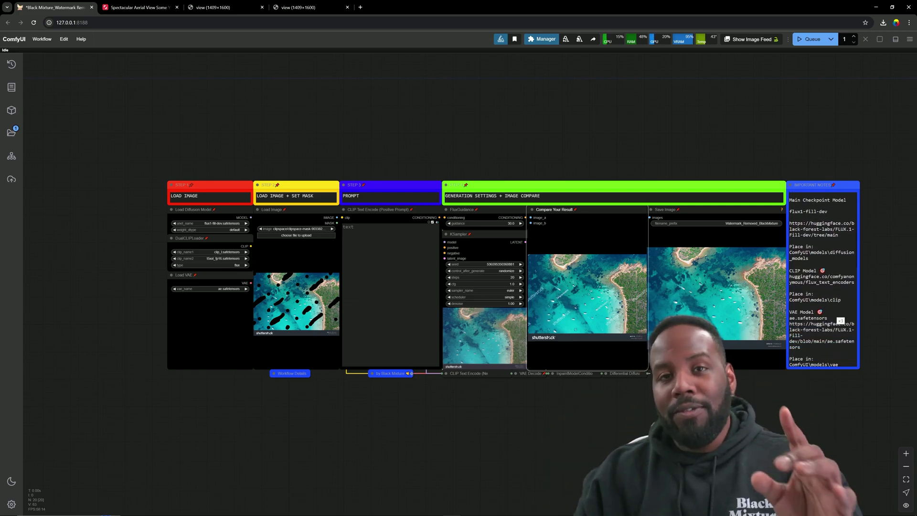
pyautogui.scroll(-3, 822, 279)
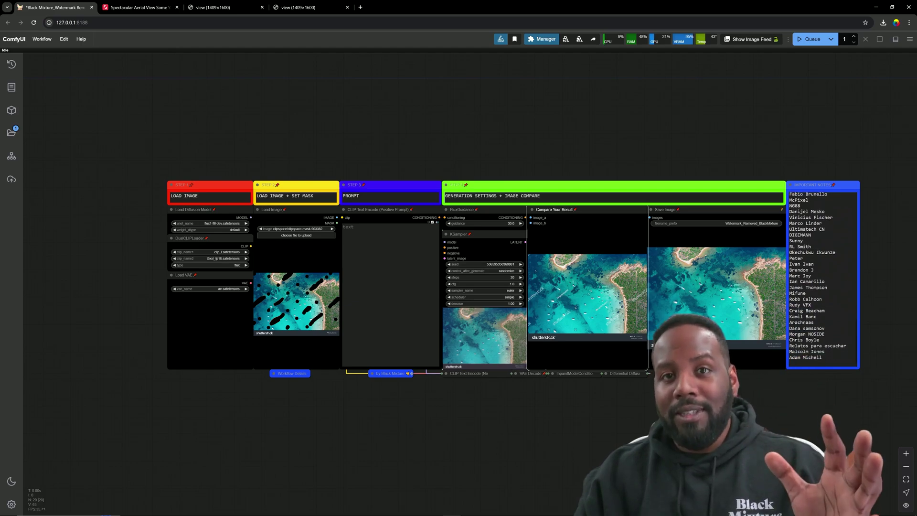
pyautogui.scroll(10, 822, 279)
pyautogui.scroll(-5, 822, 279)
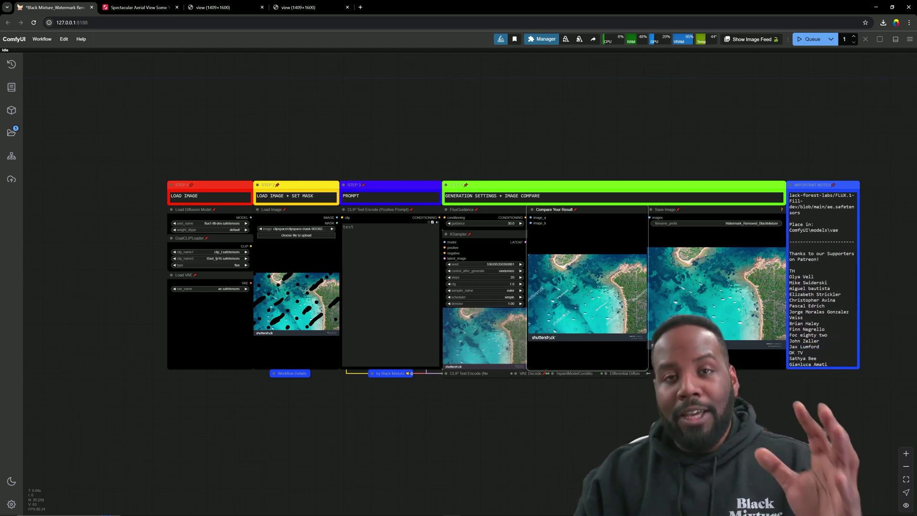
pyautogui.scroll(3, 823, 279)
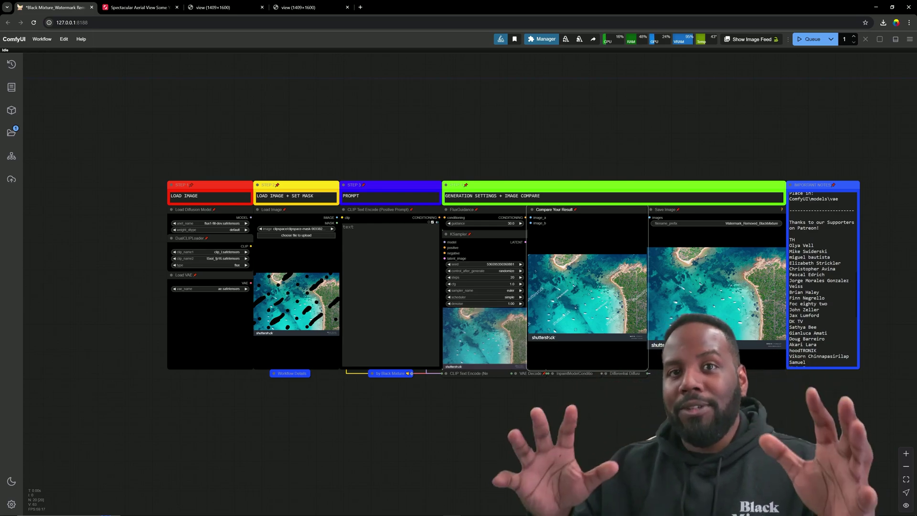
pyautogui.scroll(10, 822, 280)
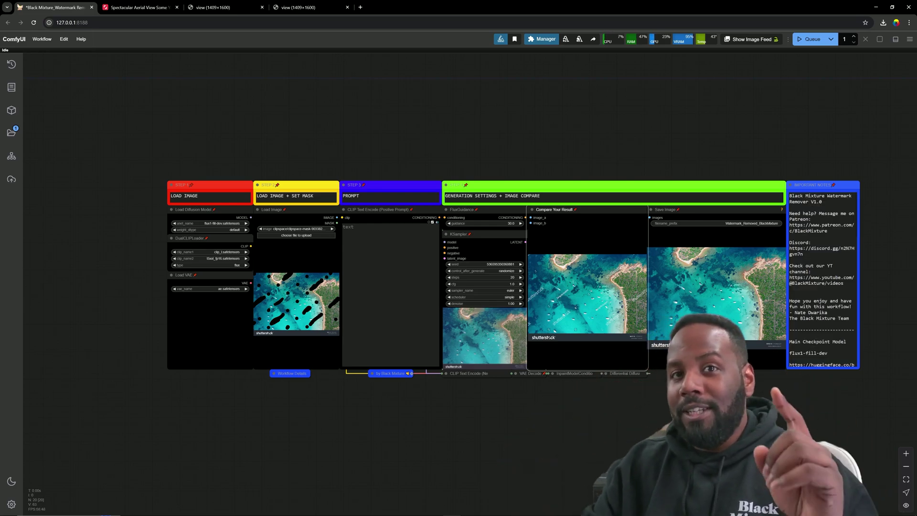